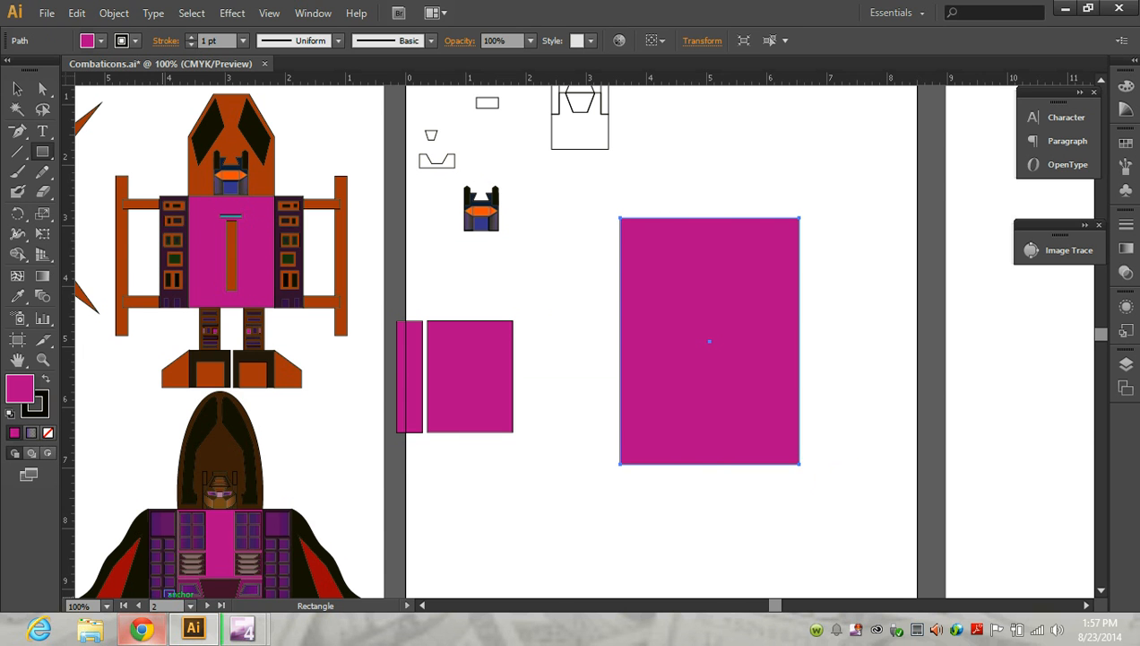
Switch to Chrome, examine the Onslaught reference images on the TFWiki page, and return to the Illustrator drawing.
left_click(141, 629)
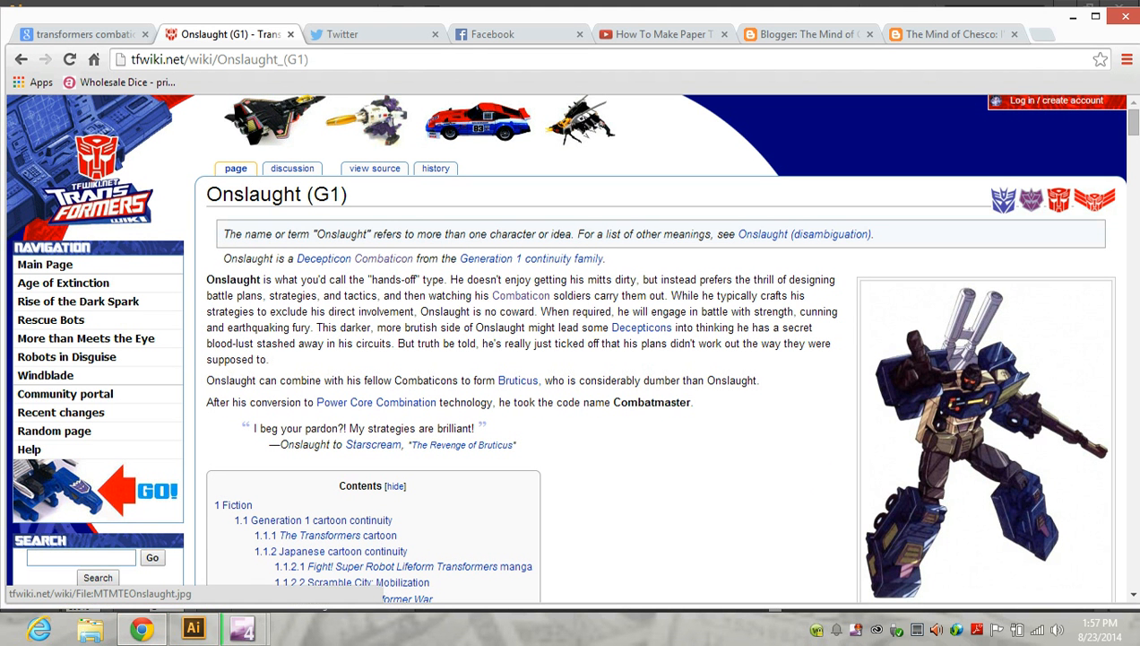
scroll(986, 430, "down", 6)
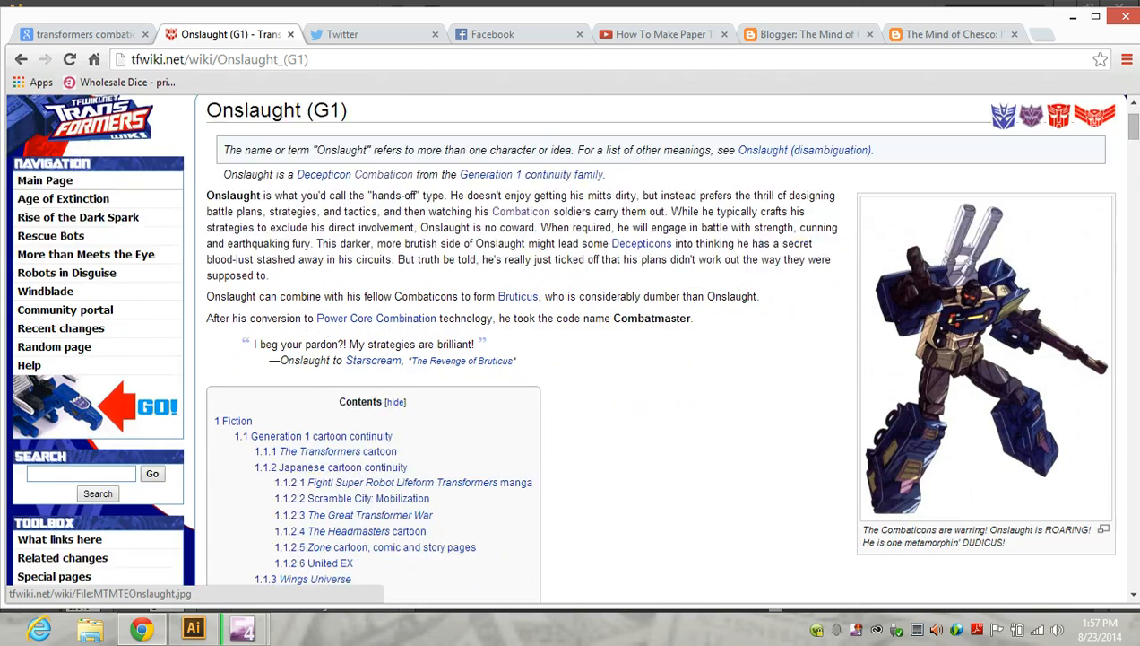
scroll(660, 350, "down", 6)
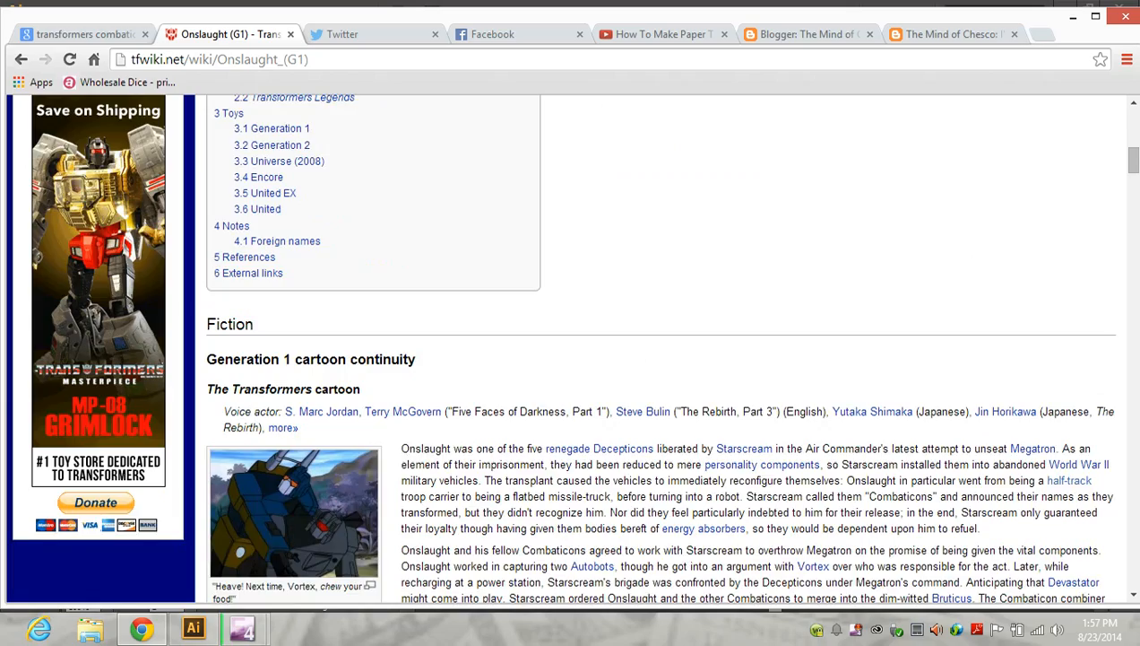
scroll(660, 350, "down", 3)
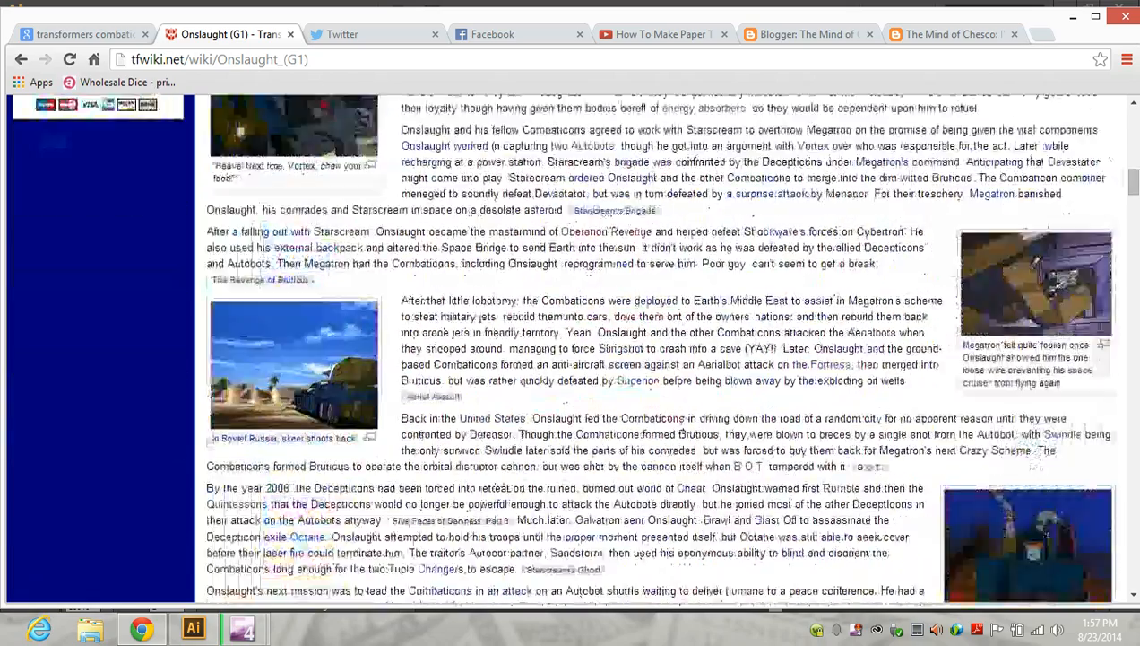
scroll(660, 350, "down", 1)
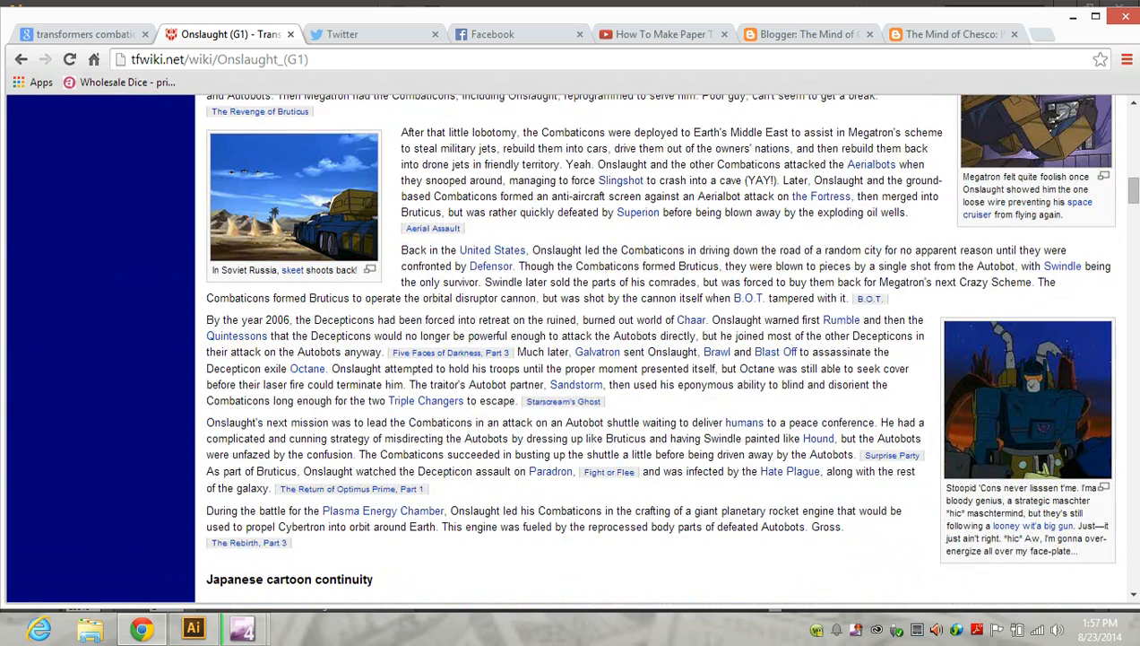
scroll(660, 350, "up", 20)
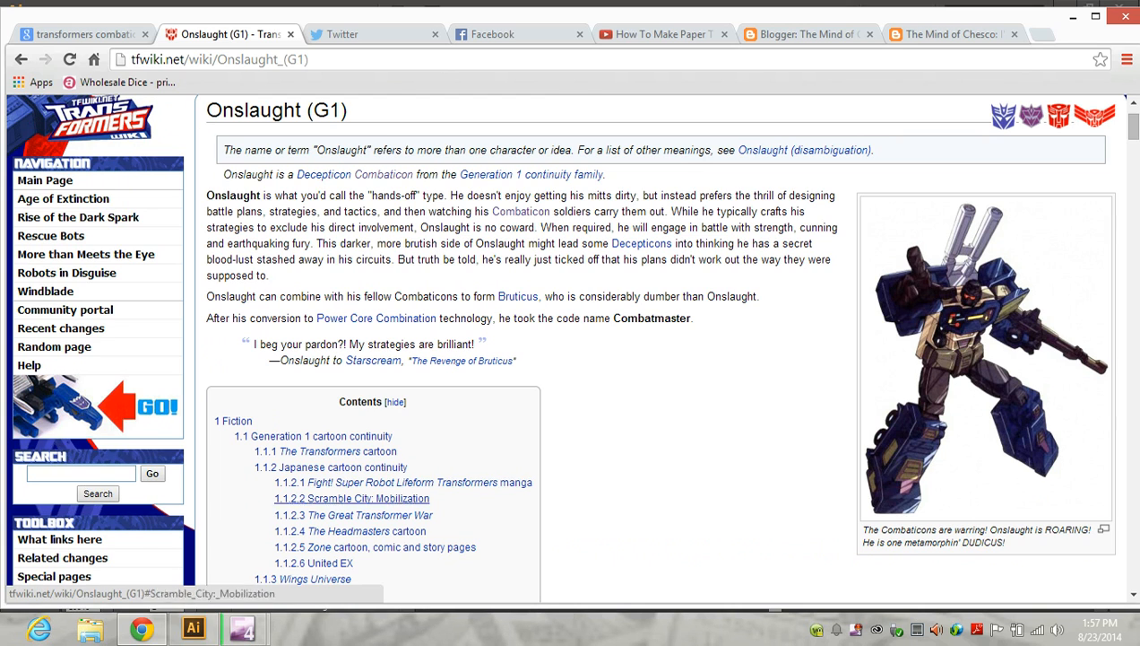
left_click(193, 627)
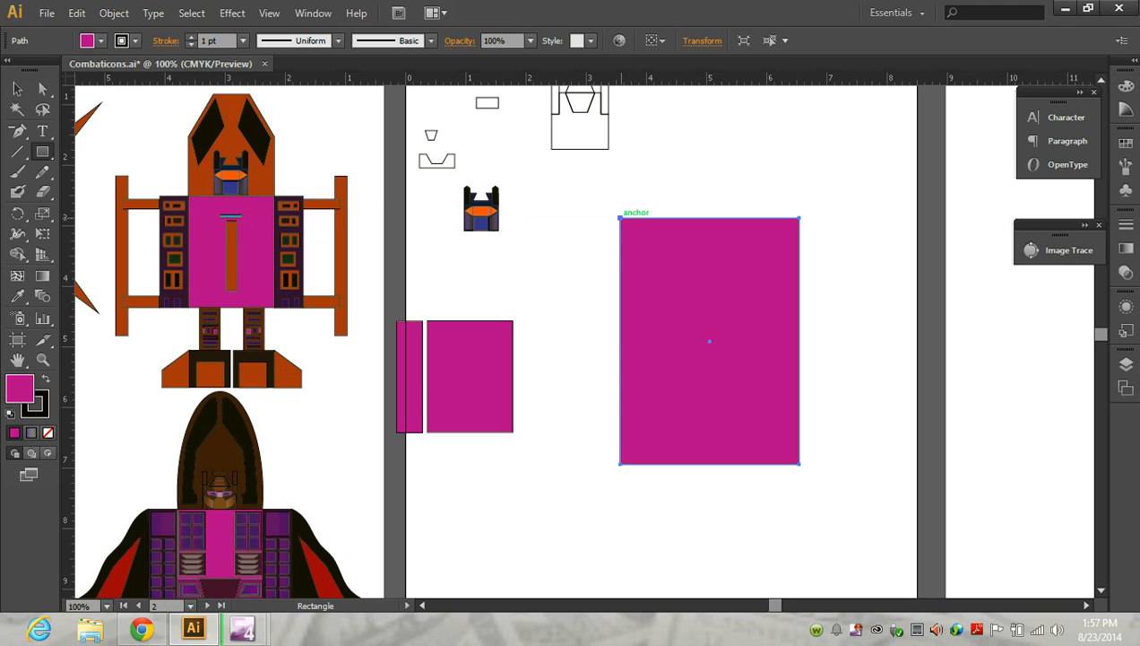
Draw a narrow, equally tall rectangle against the large pink rectangle's left edge and shift the two small pink rectangles toward the right-hand artboard.
left_click_drag(619, 217, 534, 463)
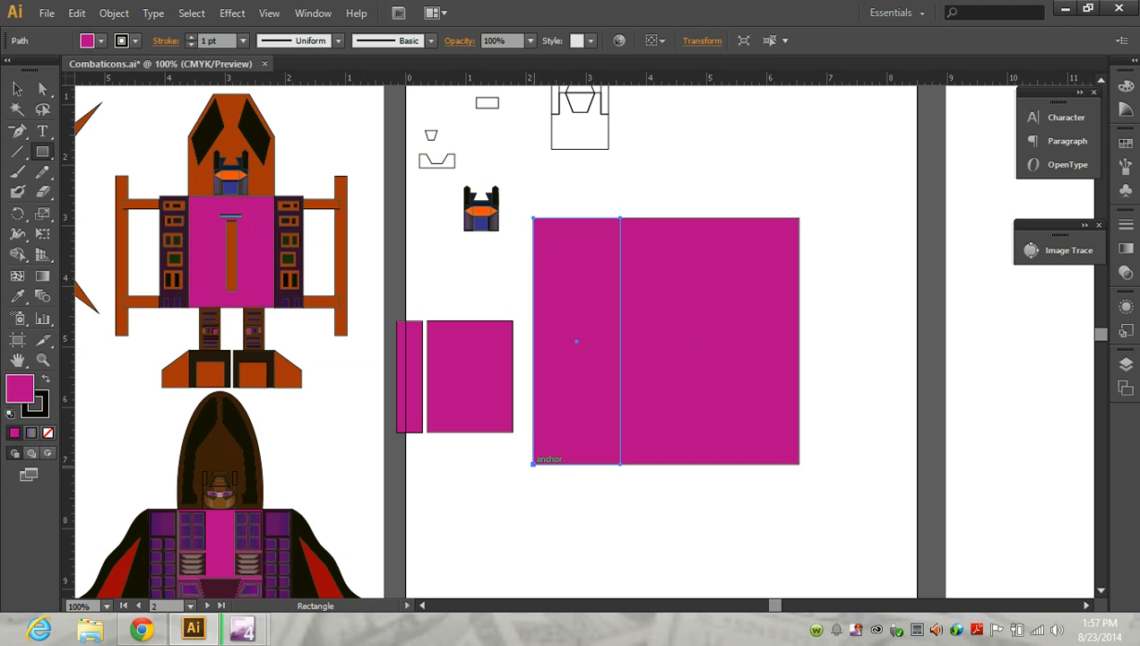
left_click(17, 88)
left_click_drag(405, 306, 483, 459)
left_click_drag(472, 397, 1009, 426)
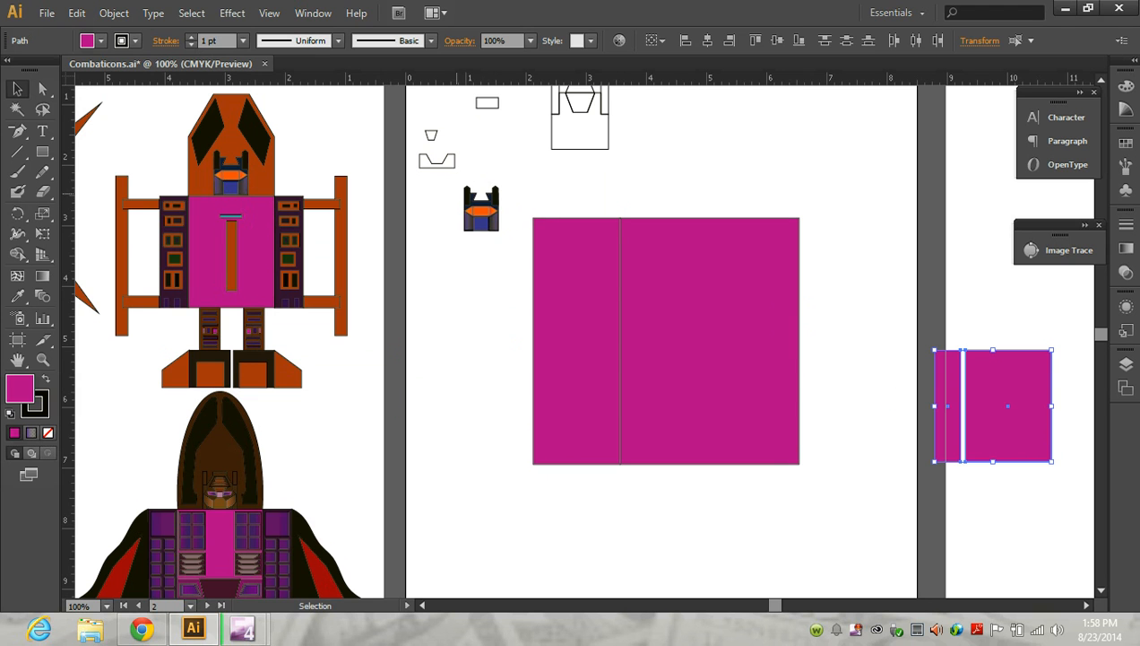
Move the robot head group to the blank area left of the narrow pink rectangle.
left_click(491, 222)
left_click_drag(491, 224, 375, 120)
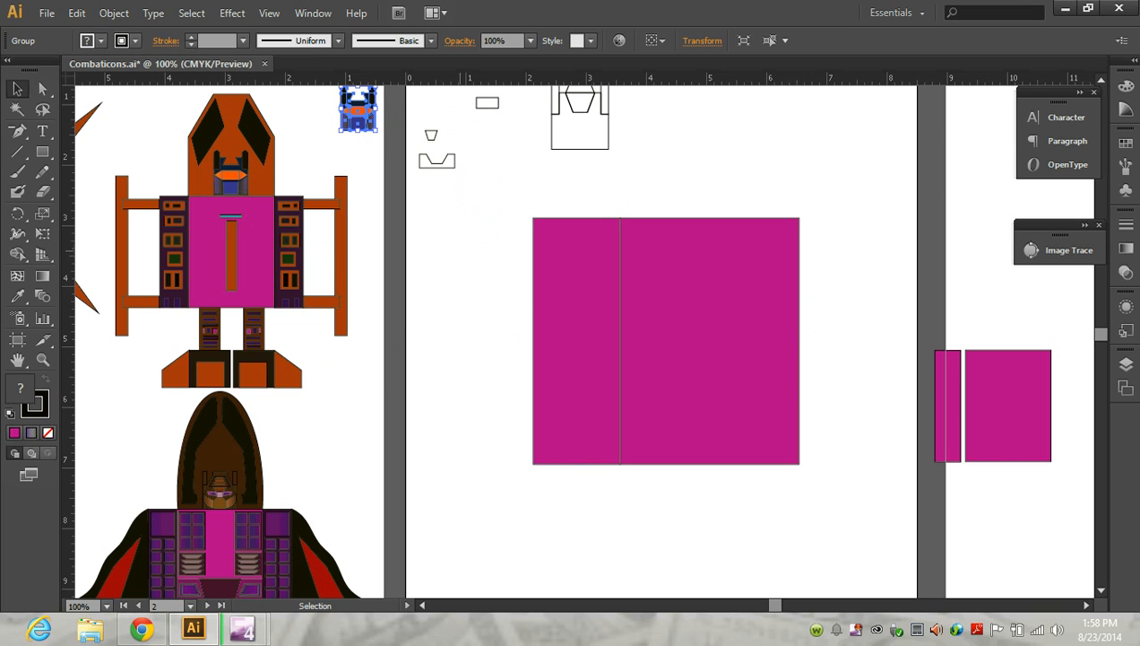
left_click_drag(359, 111, 448, 242)
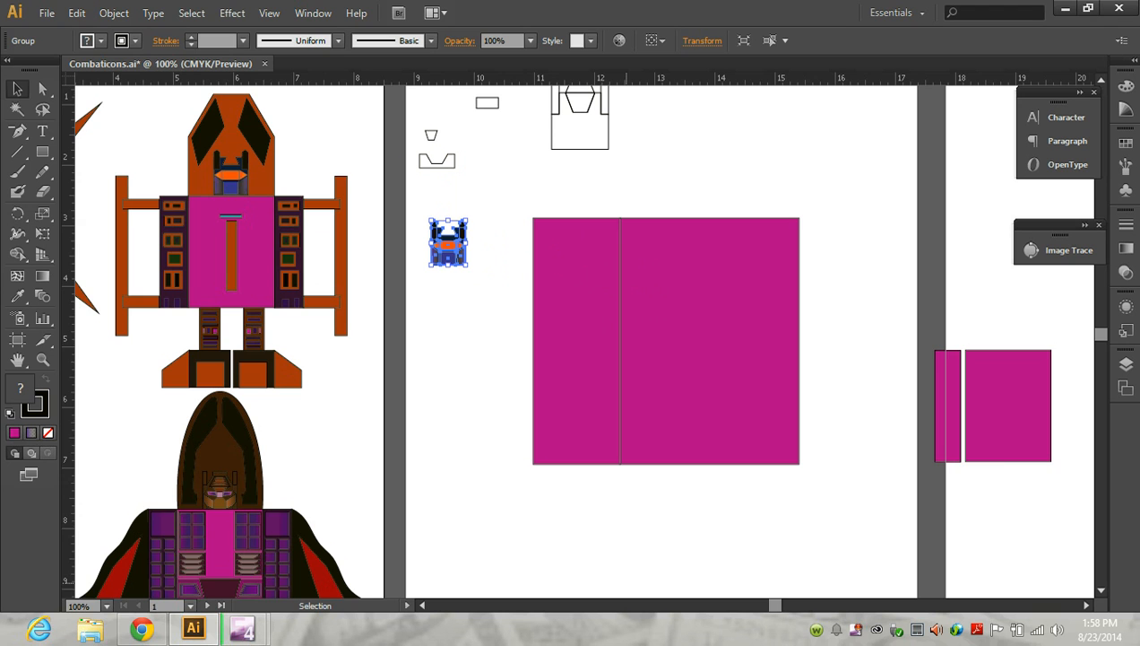
Draw a circle overlapping the narrow rectangle's upper-left edge and place a duplicate of it directly below.
scroll(574, 341, "down", 5)
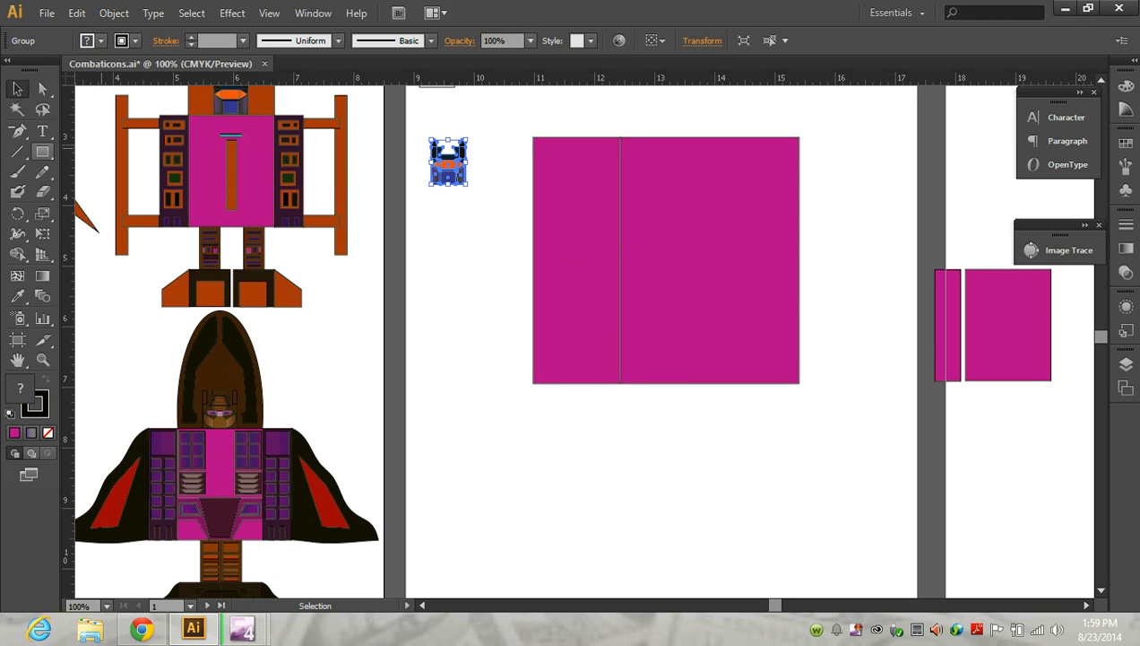
left_click(42, 151)
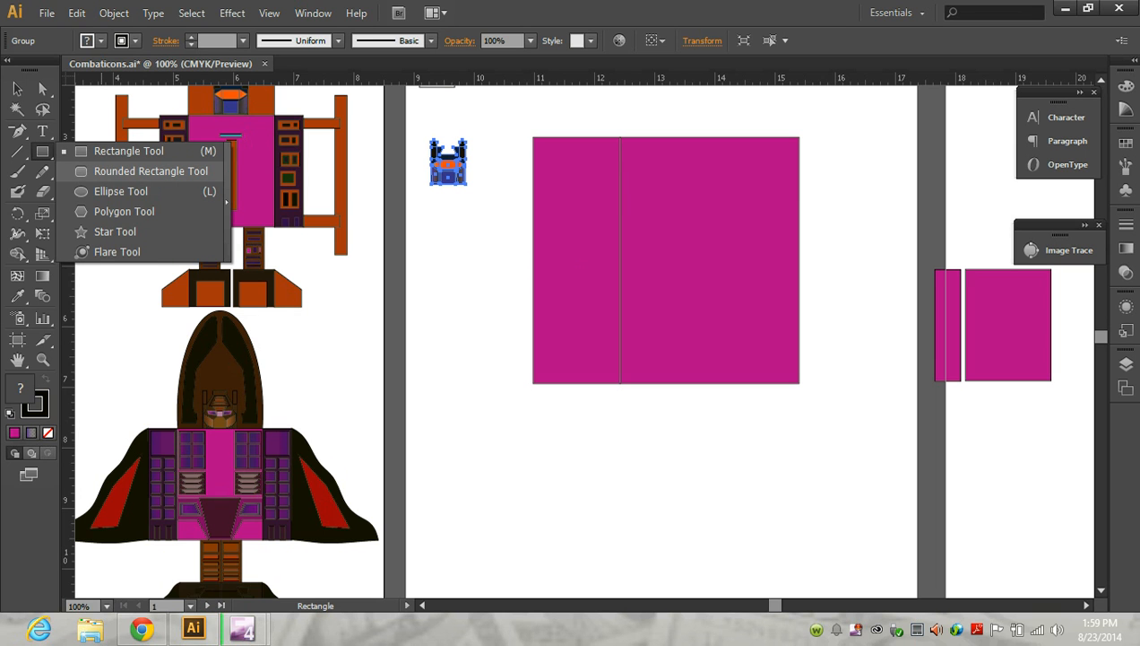
left_click(120, 191)
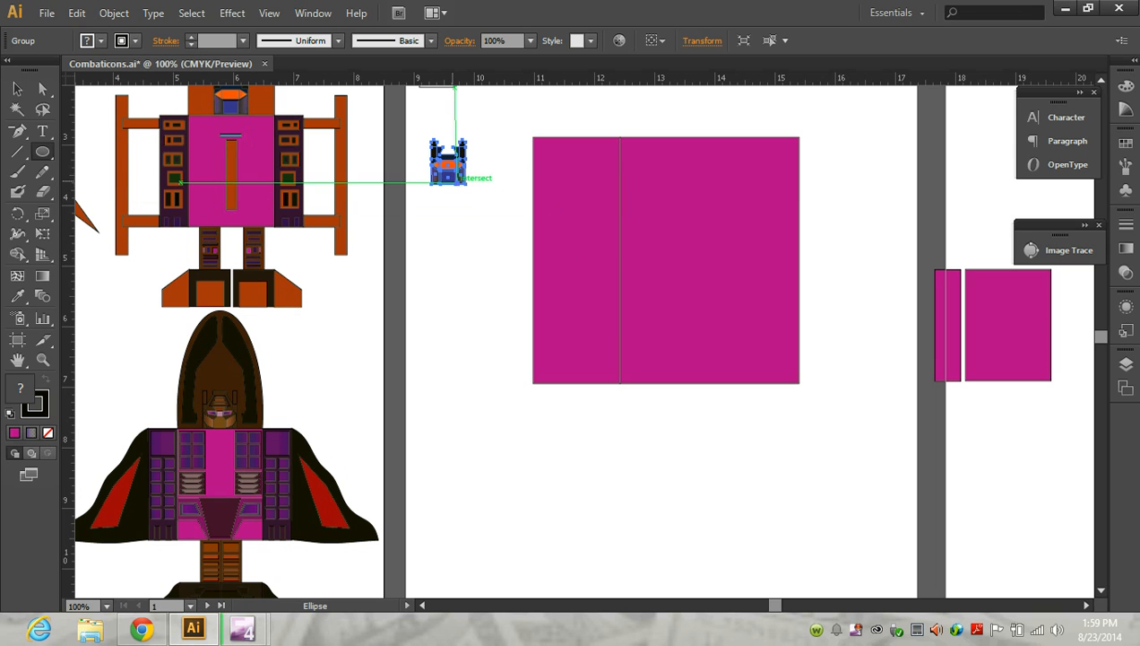
left_click_drag(499, 140, 567, 208)
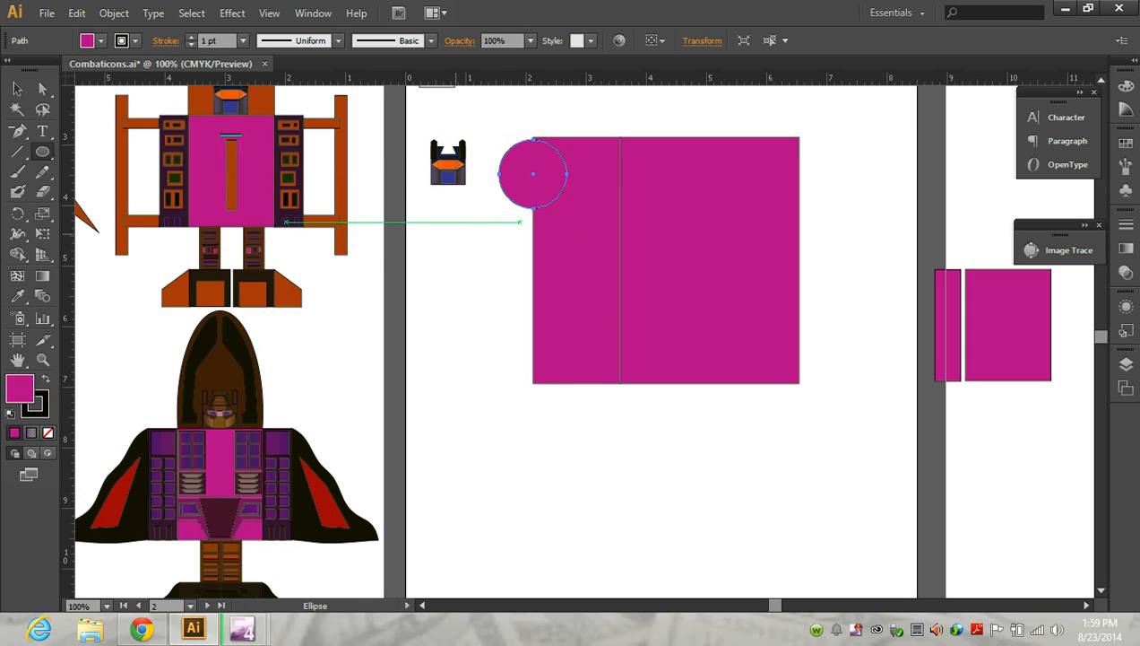
key("v")
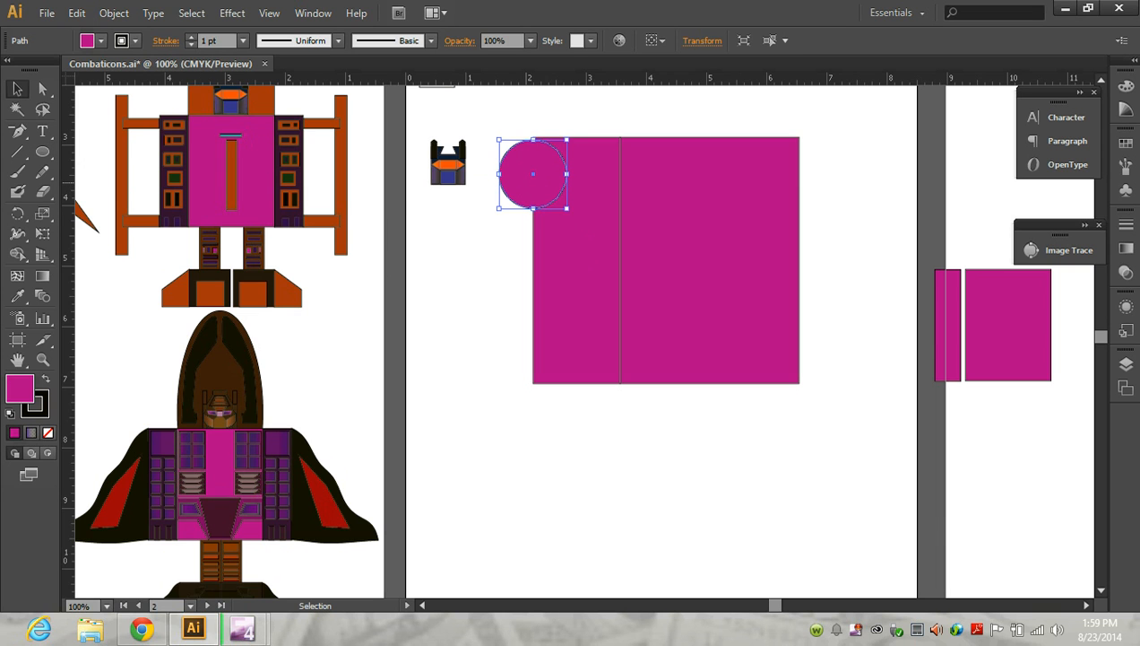
left_click_drag(533, 171, 533, 237)
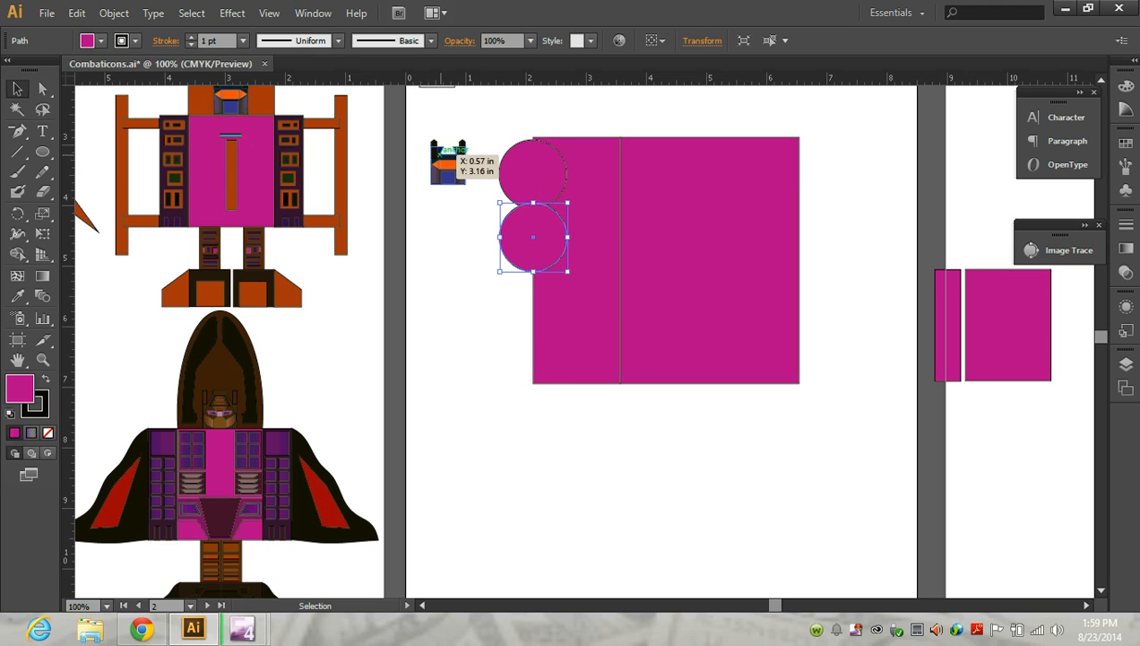
Nudge the robot head slightly and make the narrow pink rectangle narrower by pulling in its right edge.
mouse_move(449, 166)
left_mouse_down()
mouse_move(589, 188)
mouse_move(457, 185)
left_mouse_up()
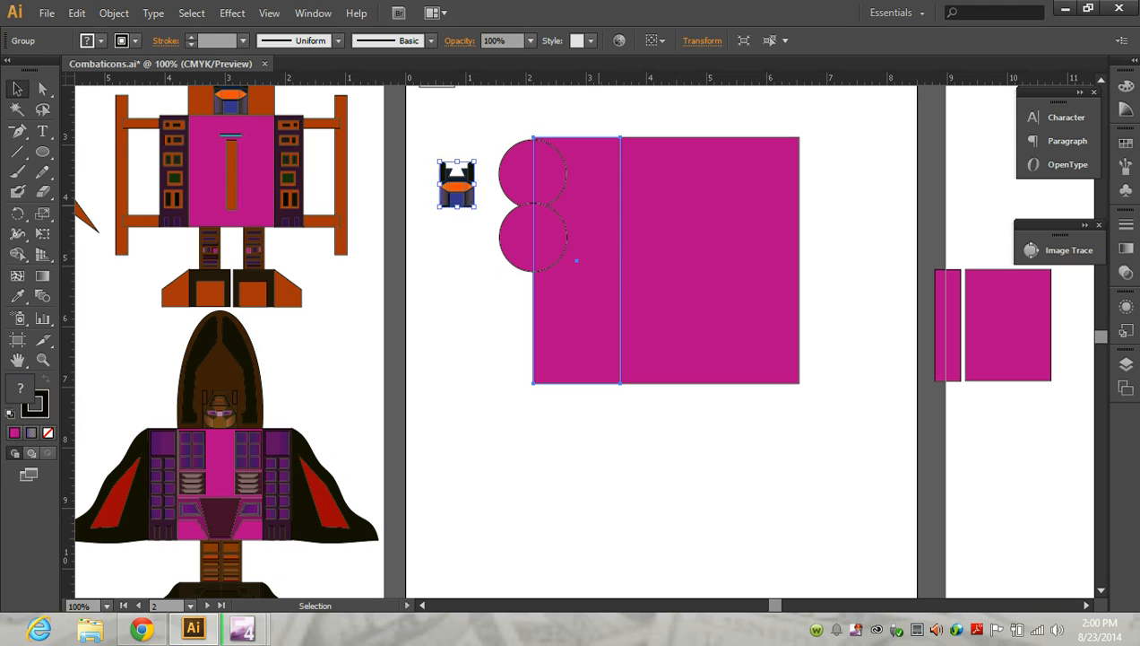
left_click(618, 257)
left_click_drag(621, 260, 604, 260)
Group the two circles with the narrow rectangle and move the group back against the large rectangle.
left_click_drag(496, 120, 549, 318)
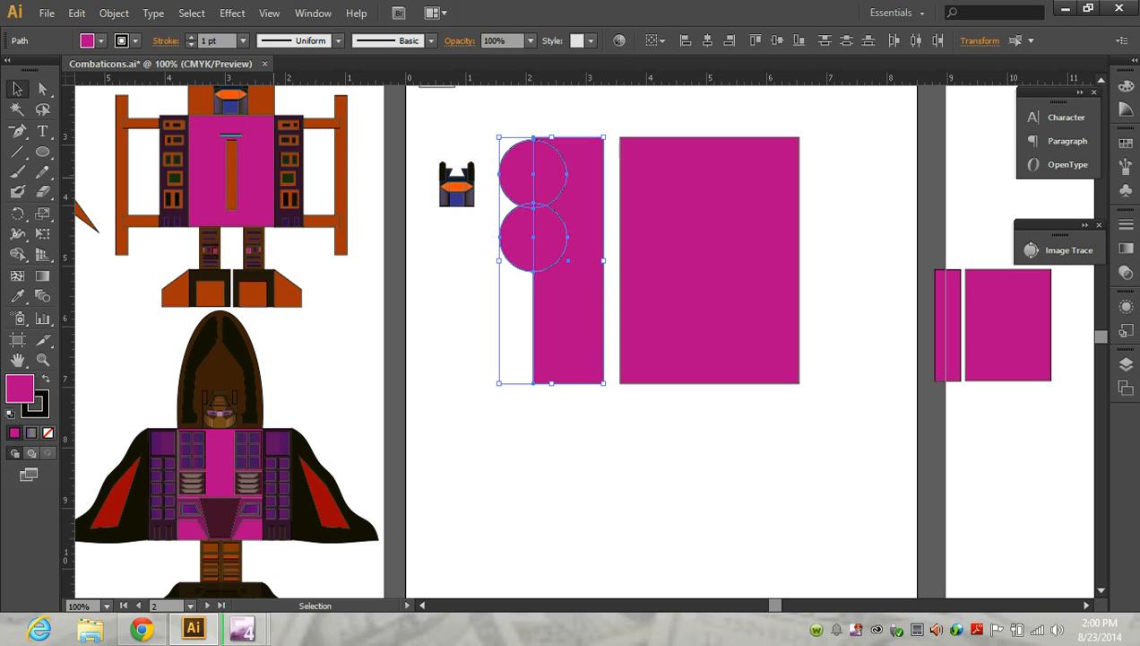
left_click(114, 12)
left_click(134, 74)
left_click_drag(554, 258, 569, 260)
Place the robot head over the upper circle of the grouped piece and bring it to the front.
left_click_drag(454, 198, 578, 187)
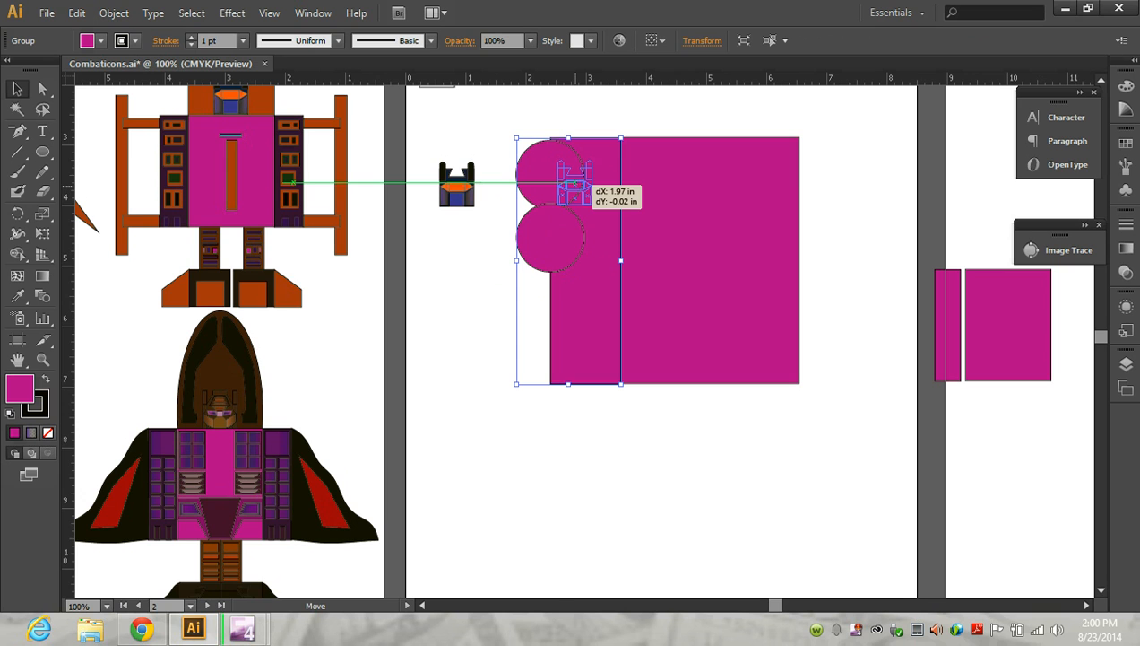
left_click_drag(577, 184, 569, 184)
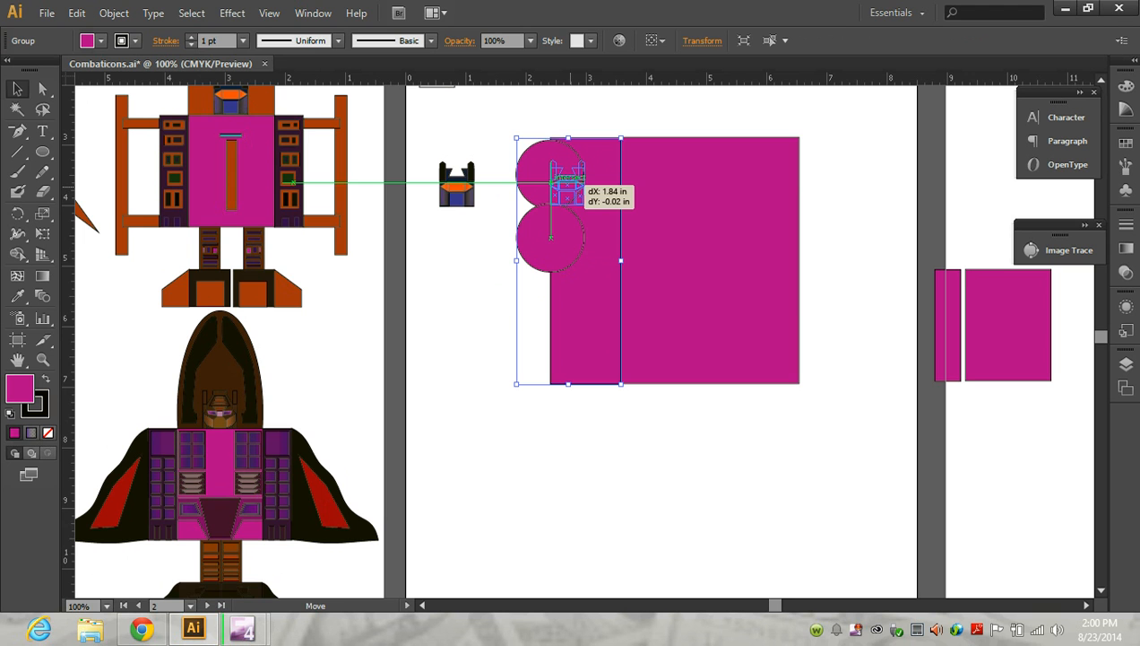
left_click_drag(569, 185, 569, 185)
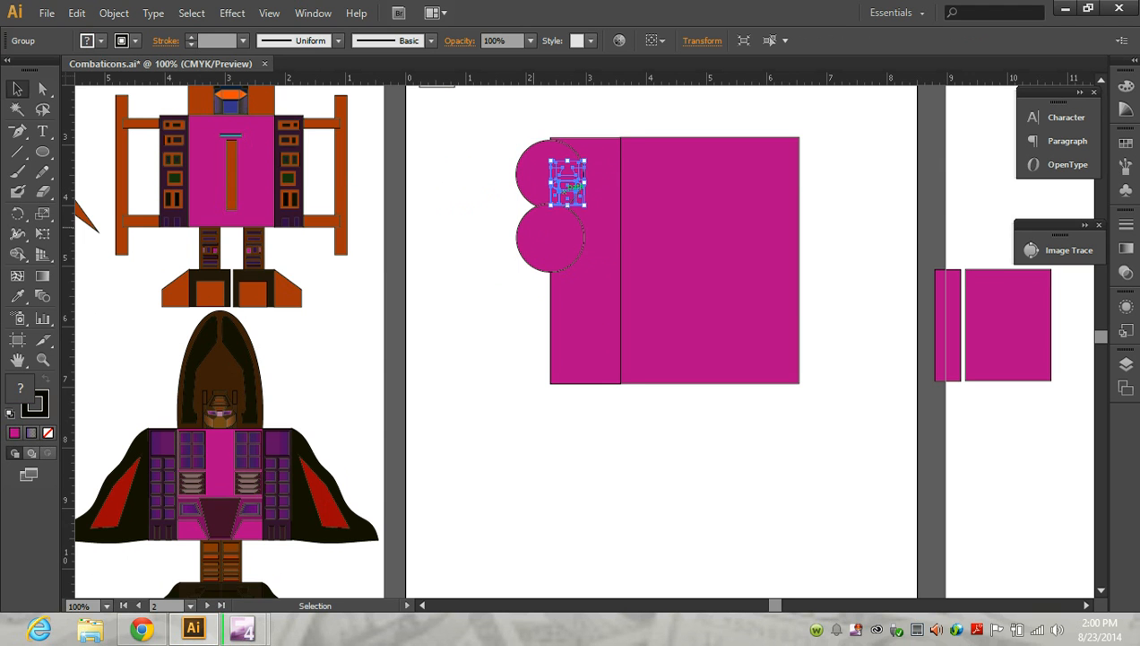
left_click(114, 13)
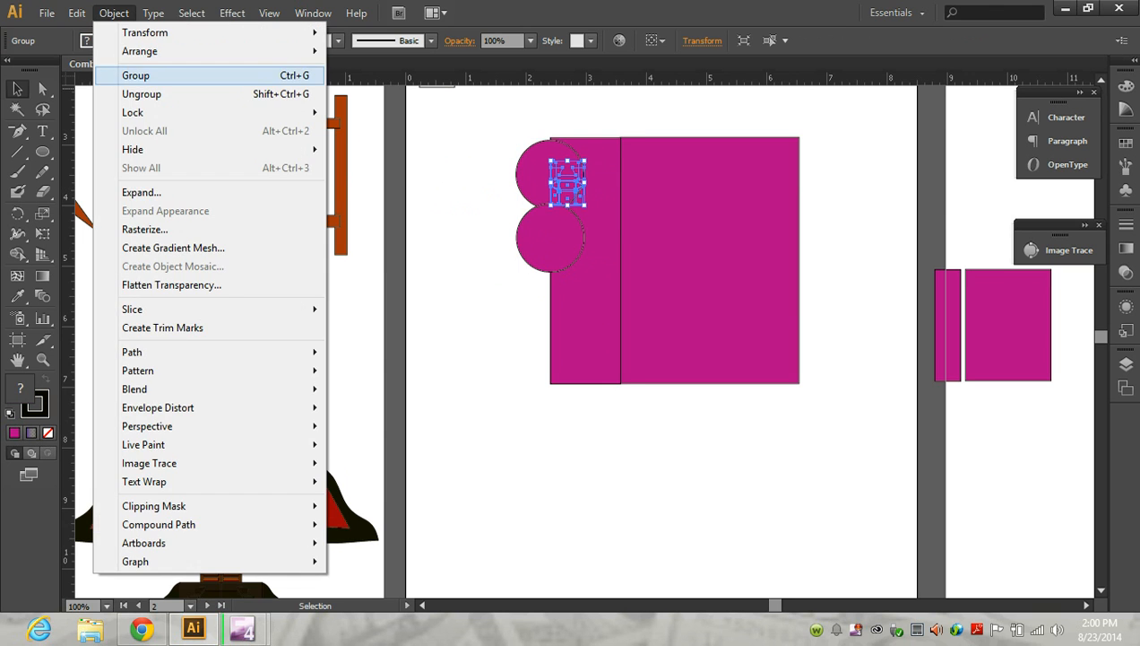
mouse_move(140, 51)
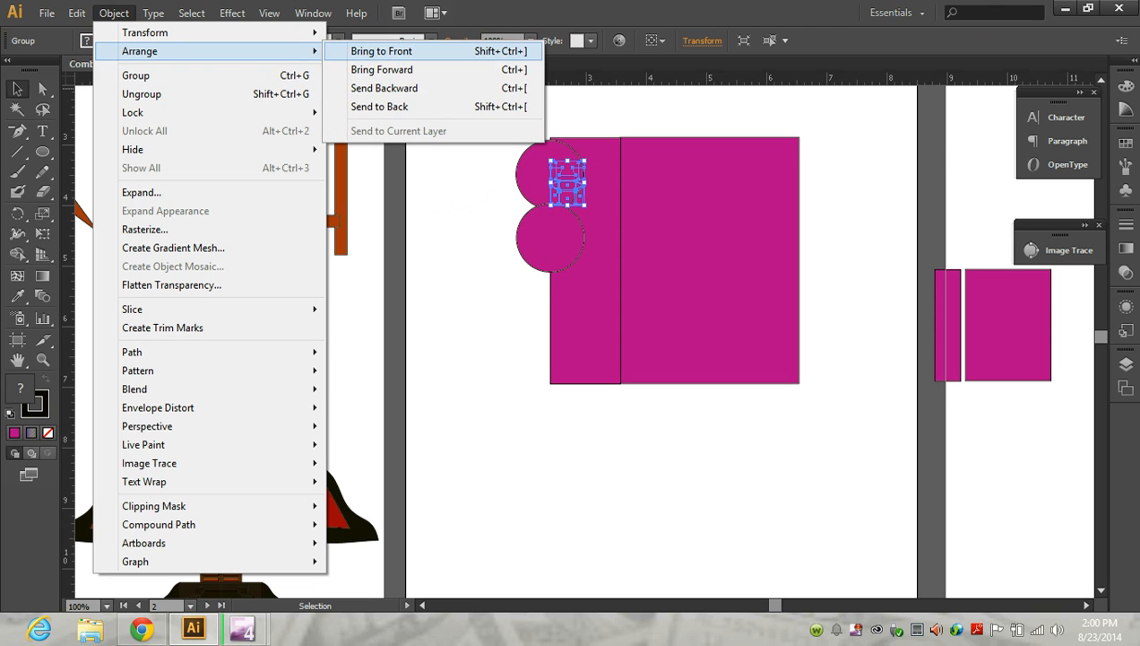
left_click(381, 51)
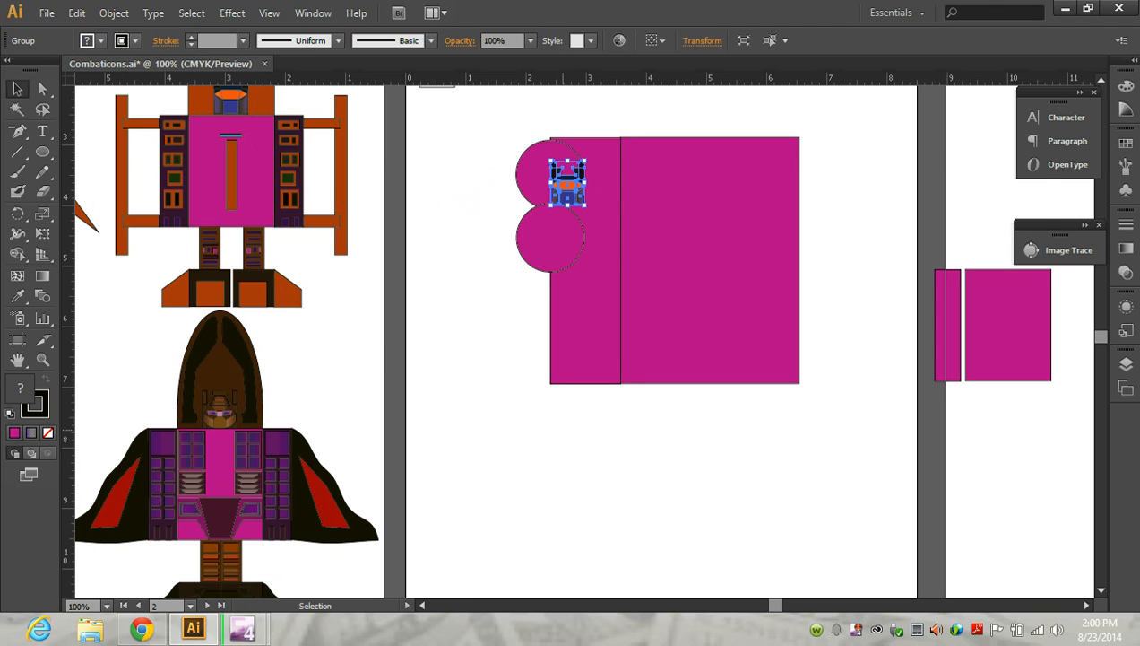
Position the two small pink rectangles beneath the head and move the circle group down to the large rectangle's lower edge.
scroll(574, 341, "down", 5)
scroll(573, 332, "up", 2)
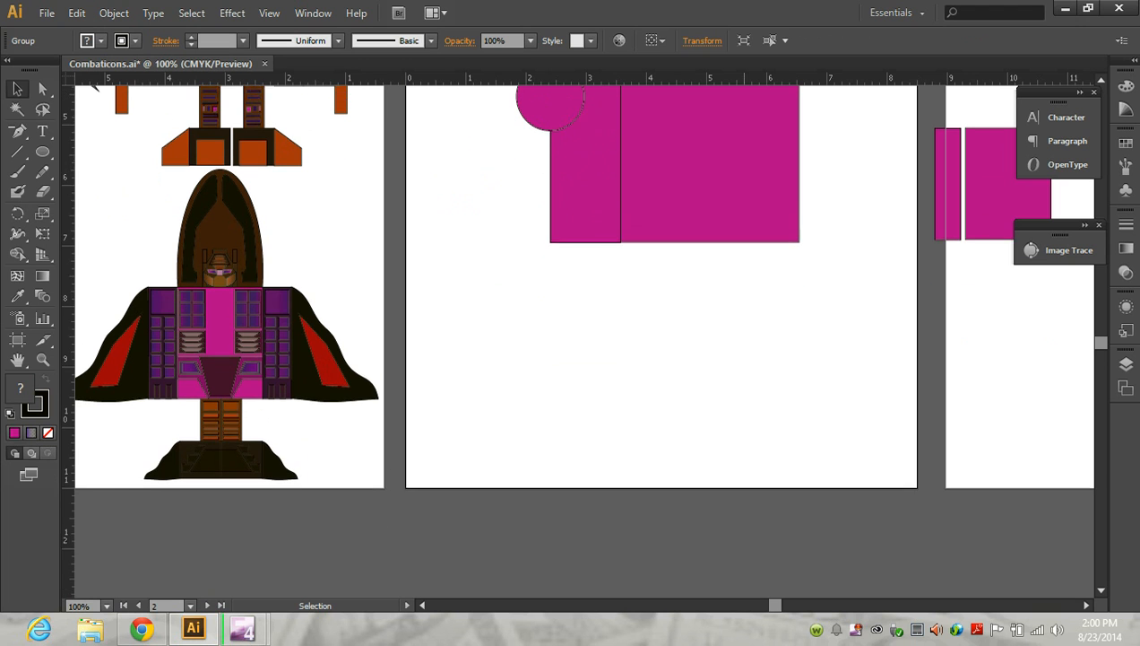
left_click_drag(913, 205, 987, 280)
left_click_drag(992, 222, 558, 160)
scroll(582, 341, "up", 3)
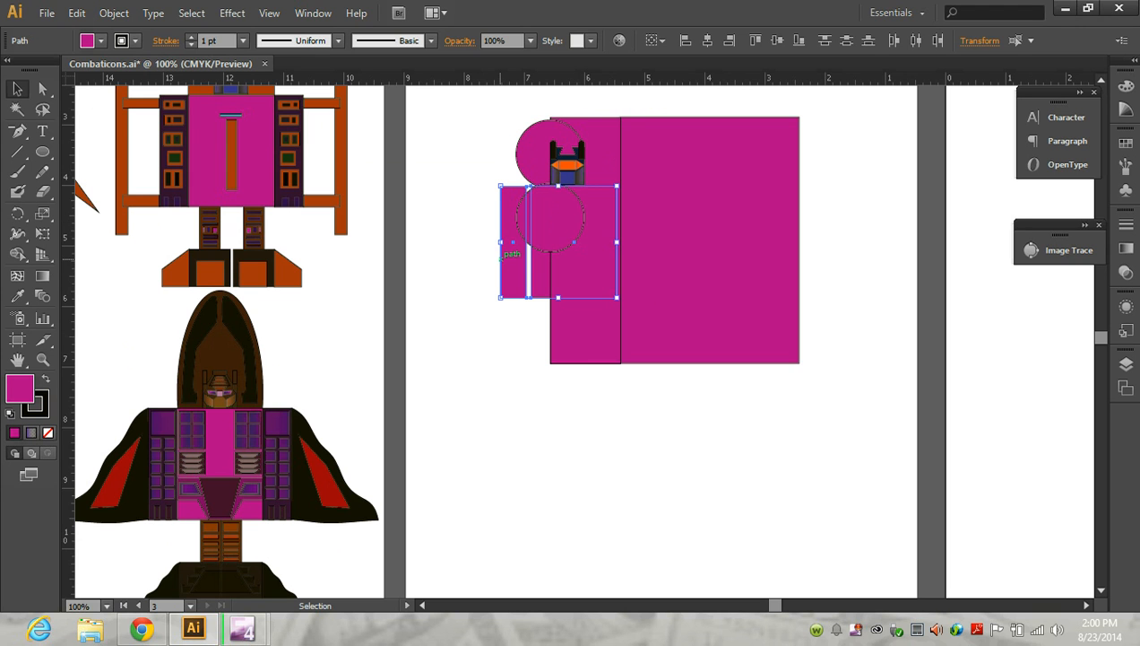
left_click_drag(567, 232, 697, 474)
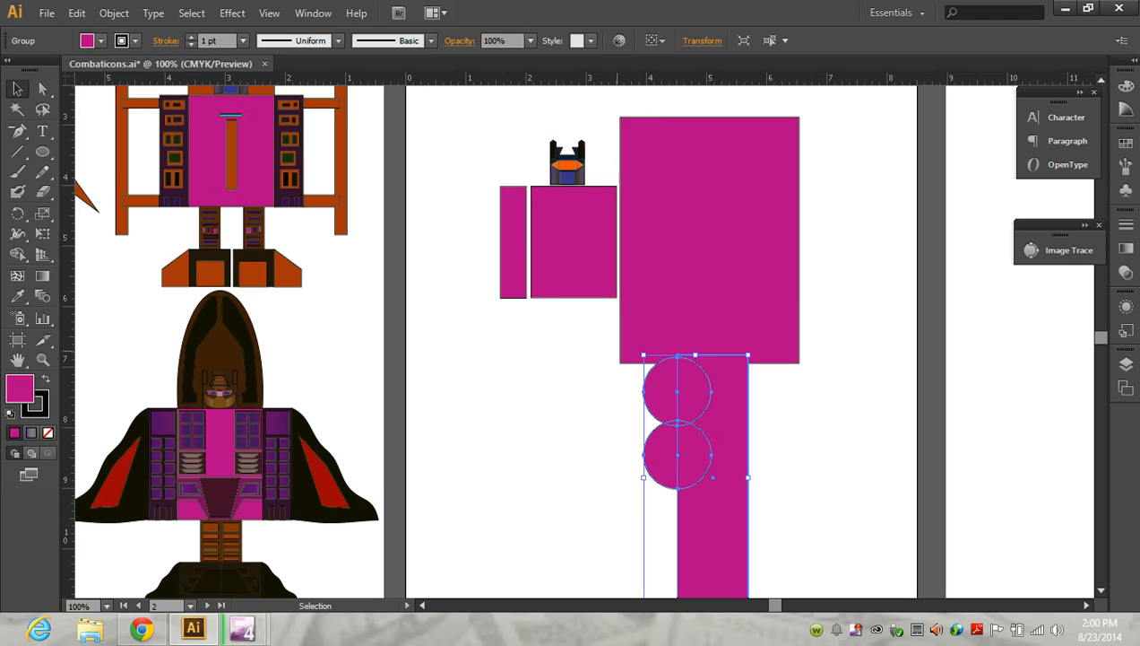
Clear the small rectangles and head off to either side and return the circle group to the large rectangle's left edge.
left_click_drag(478, 192, 898, 288)
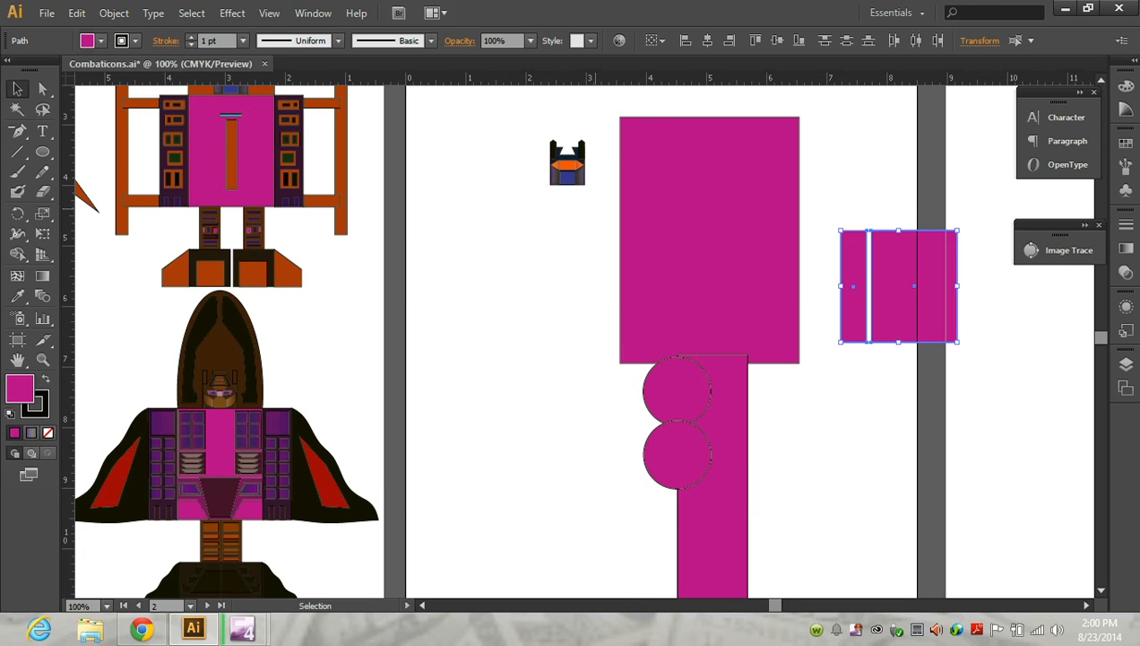
left_click_drag(570, 165, 431, 227)
left_click_drag(712, 476, 584, 239)
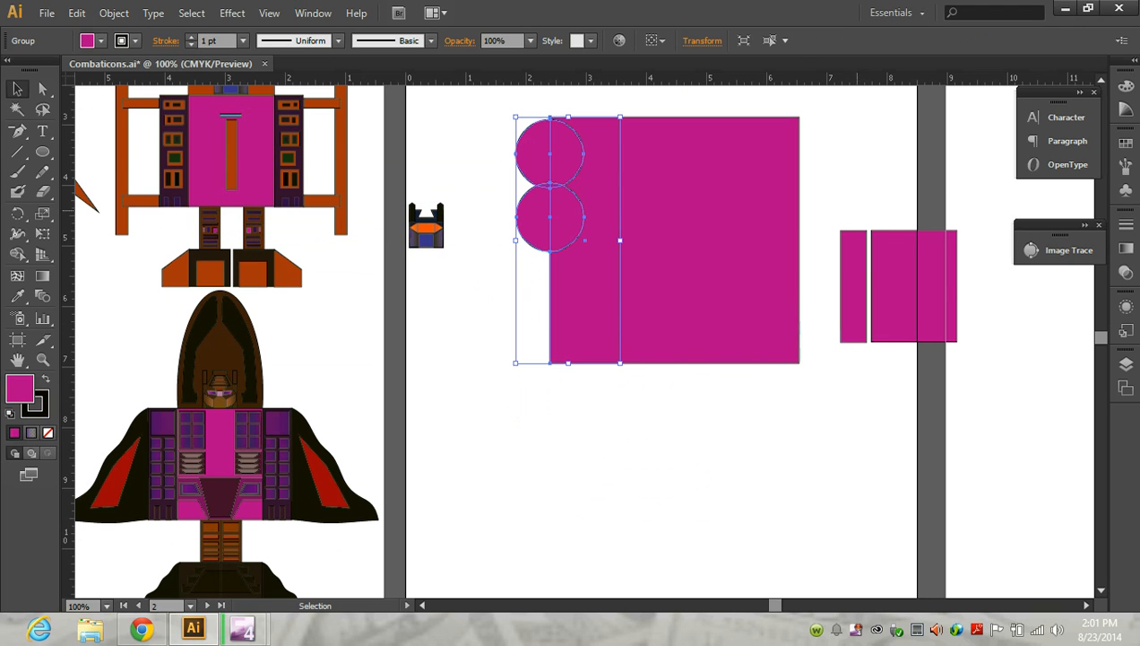
Move the two small pink rectangles together onto the right-hand artboard, clear of the robot parts.
left_click_drag(899, 286, 802, 471)
left_click(858, 371)
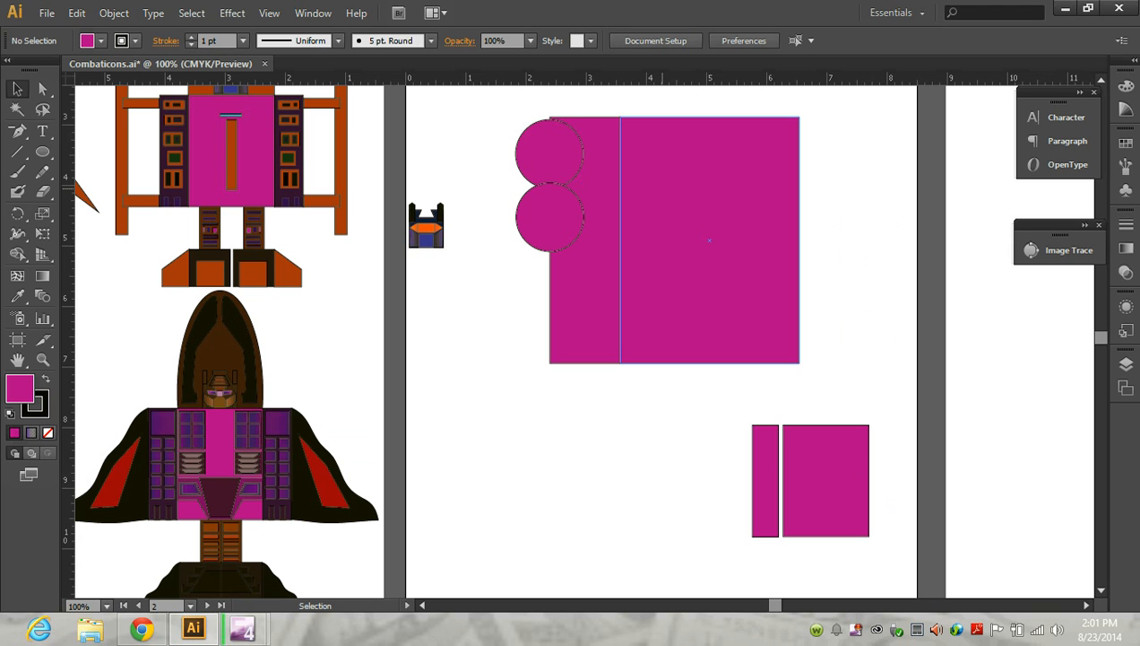
left_click_drag(746, 407, 1015, 395)
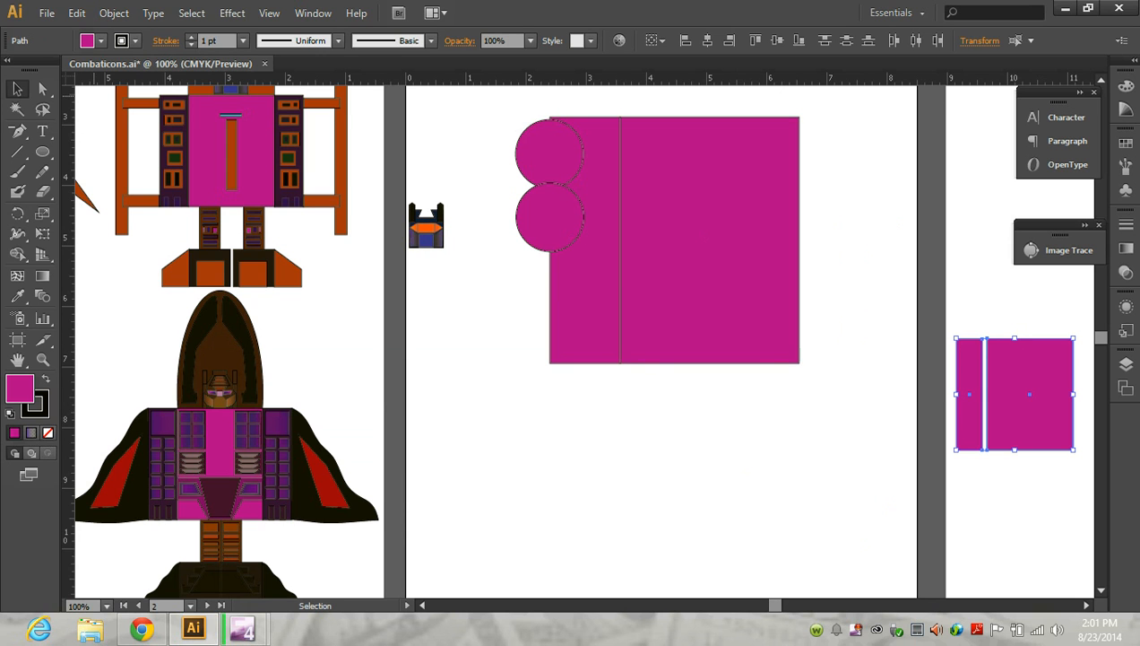
Add a fourth artboard, 8.5 by 11 in, beside Artboard 3 with its top nearly level with the other artboards.
left_click(46, 13)
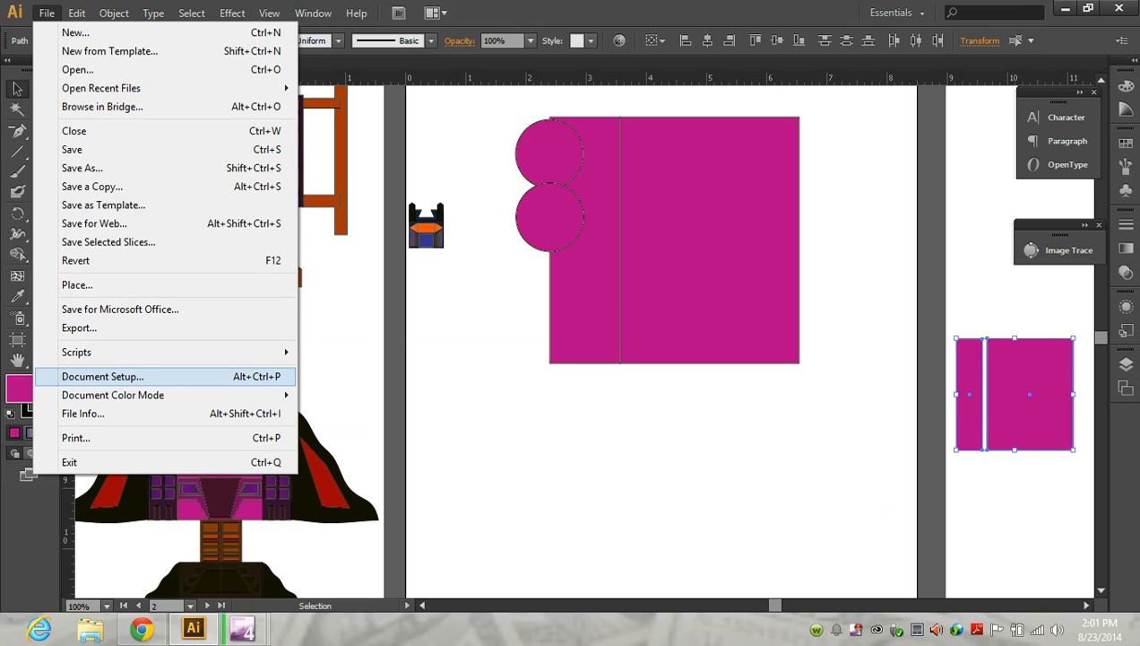
left_click(103, 376)
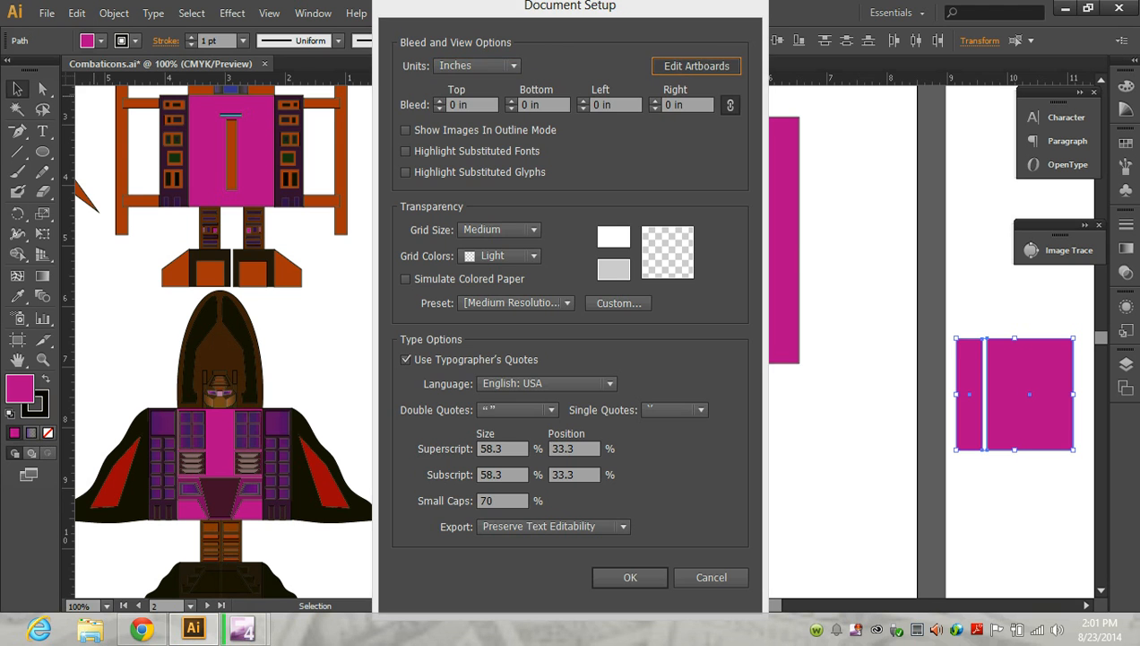
left_click(696, 66)
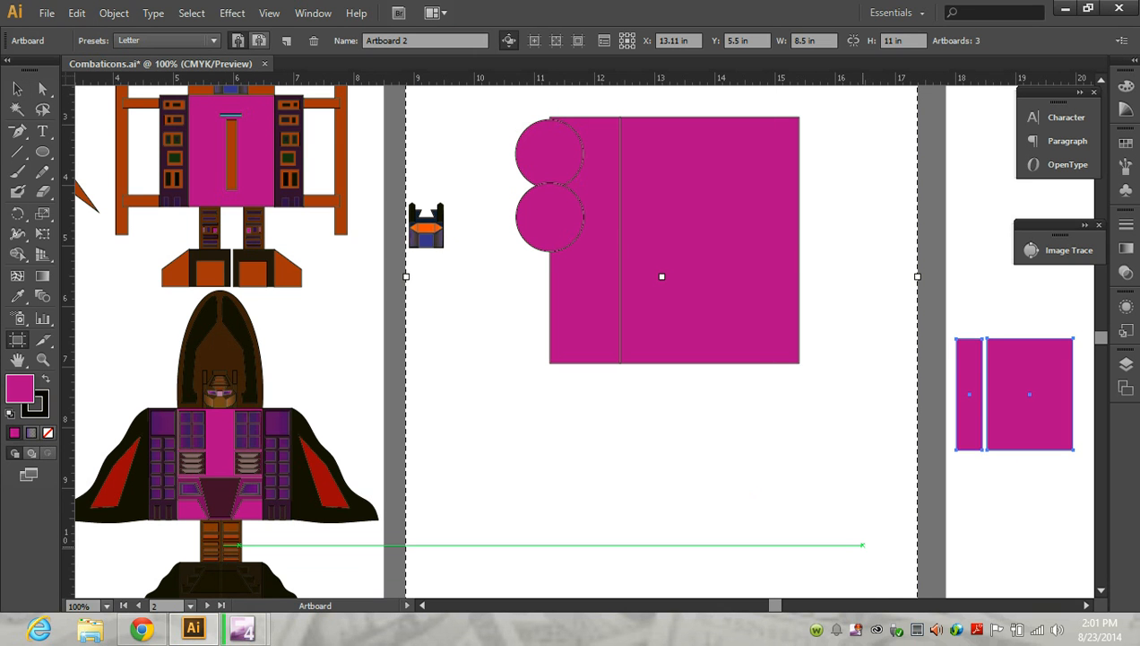
scroll(863, 544, "down", 2)
left_click(1087, 606)
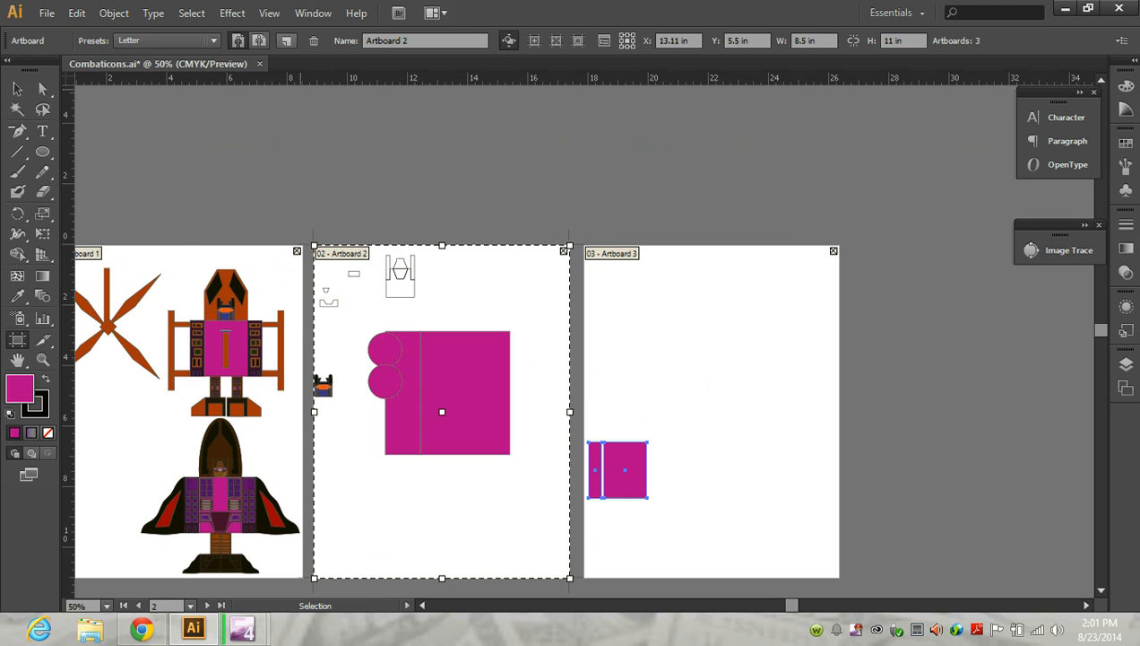
left_click(286, 40)
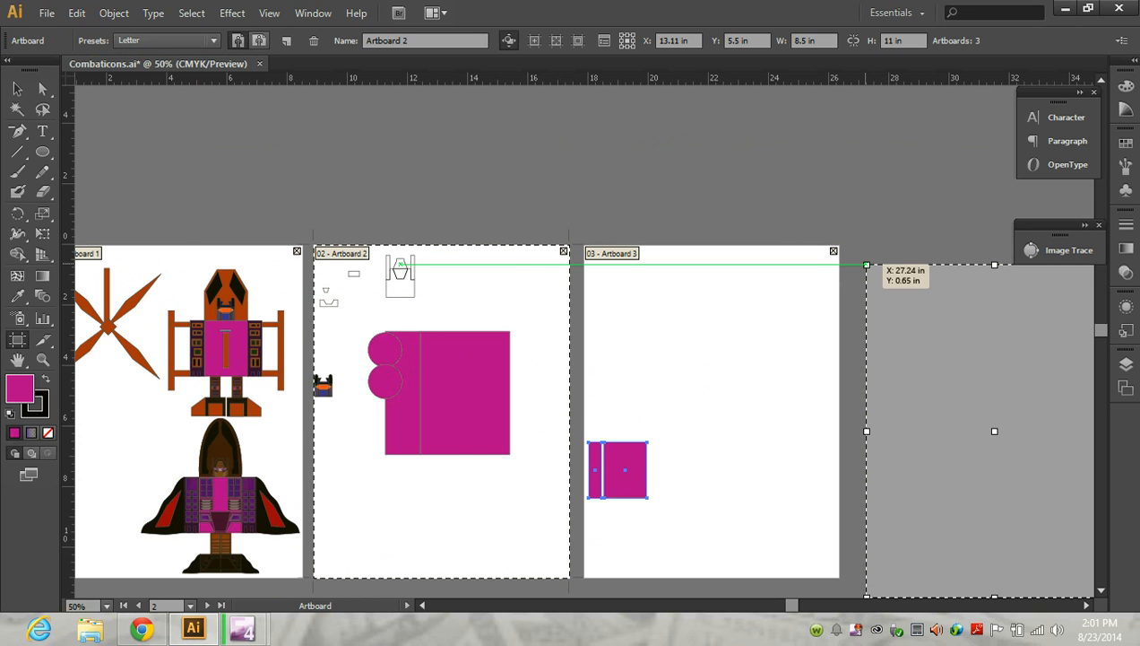
left_click(861, 248)
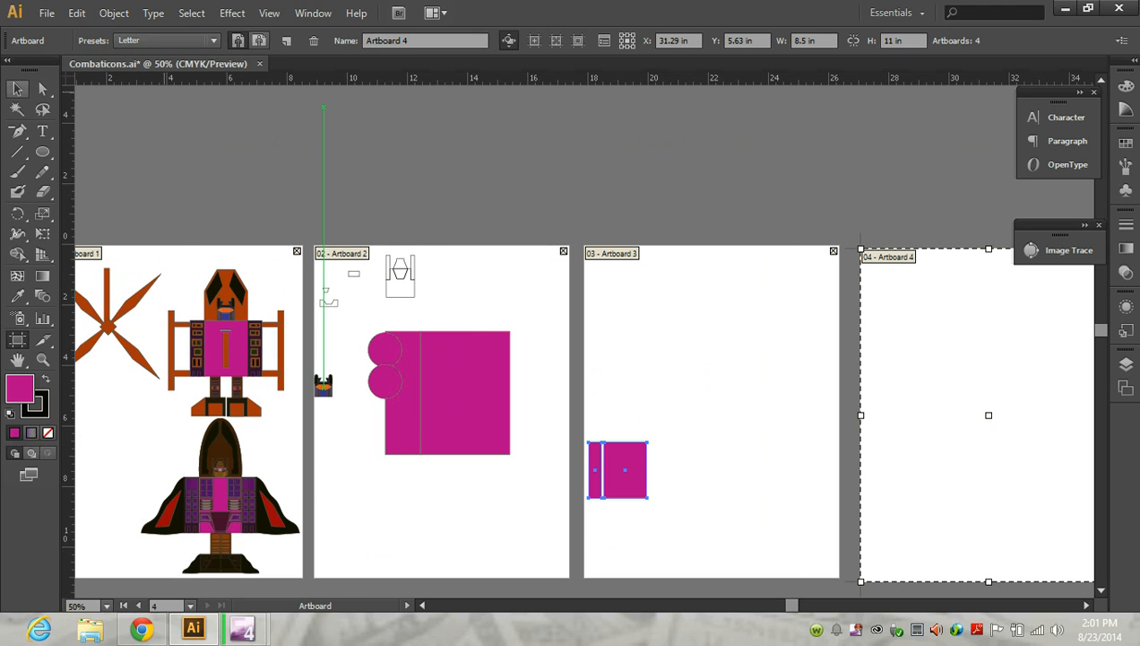
left_click(17, 88)
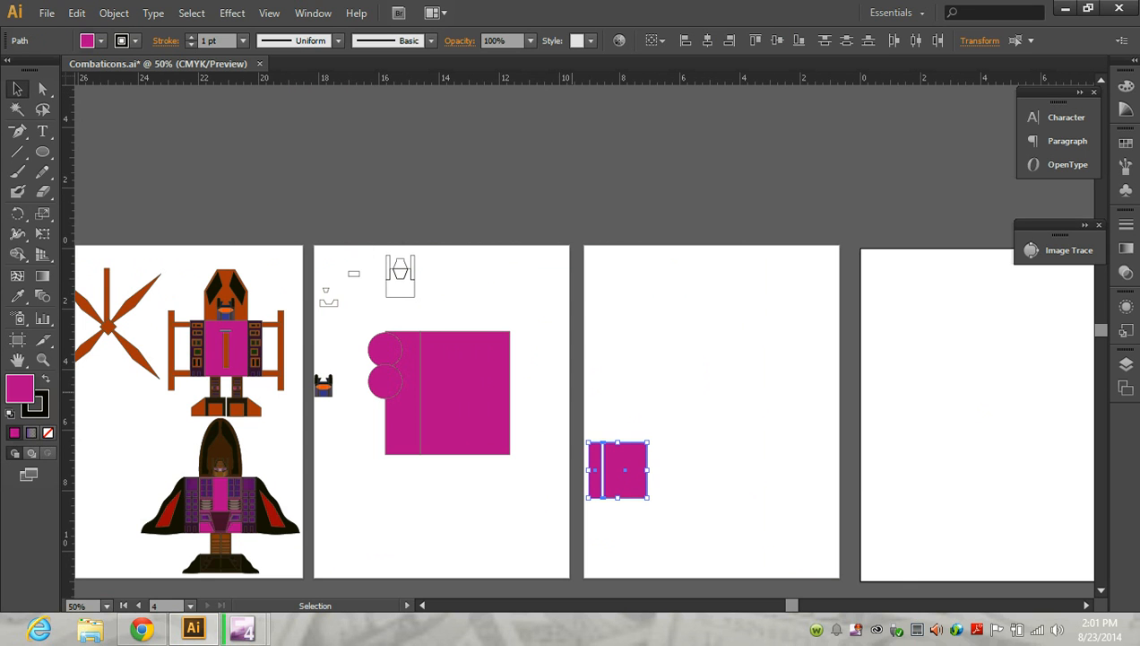
Draw a pink rectangle about 2.1 in wide and 3.8 in tall directly beneath the left part of the large rectangle.
left_click_drag(792, 605, 780, 605)
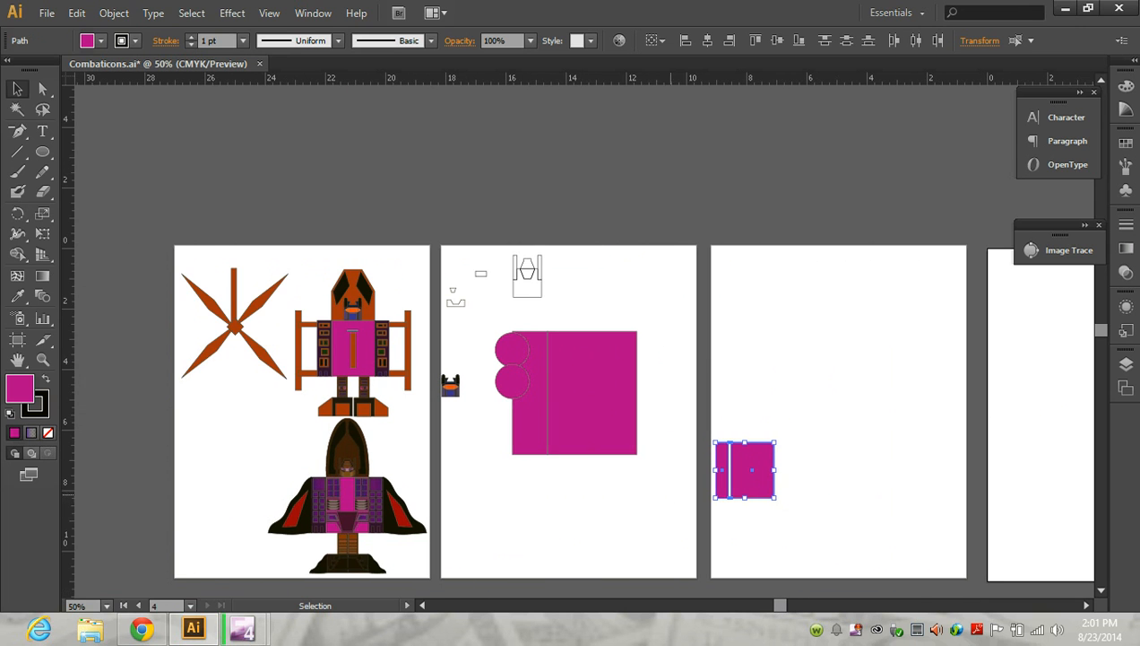
key("ctrl+1")
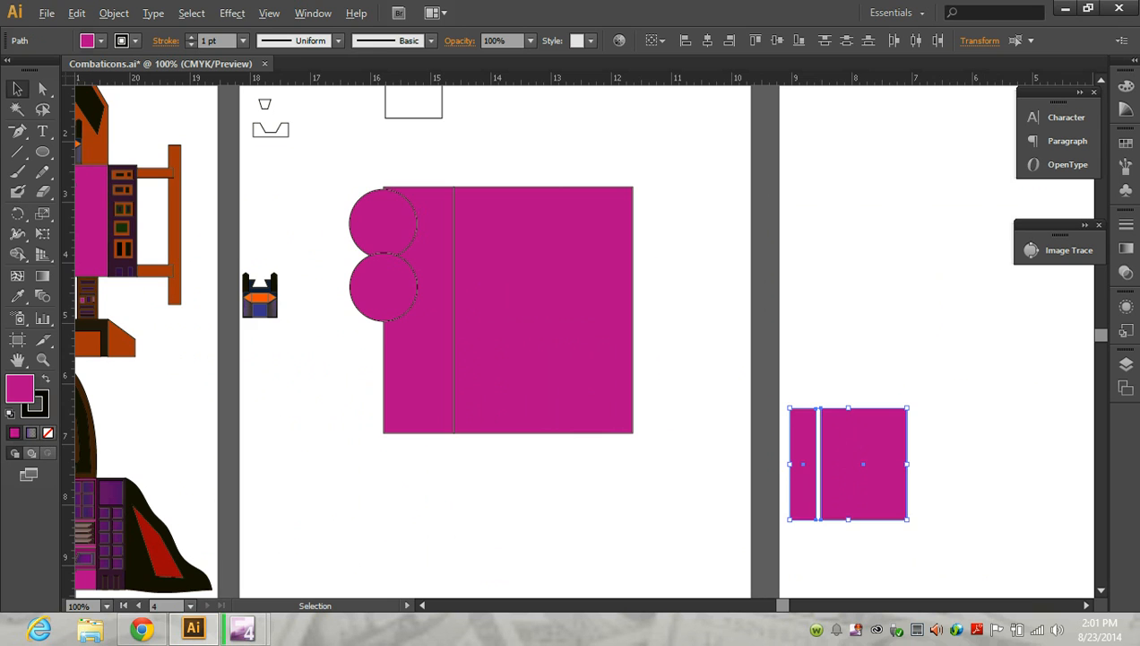
scroll(473, 430, "up", 1)
scroll(473, 452, "down", 4)
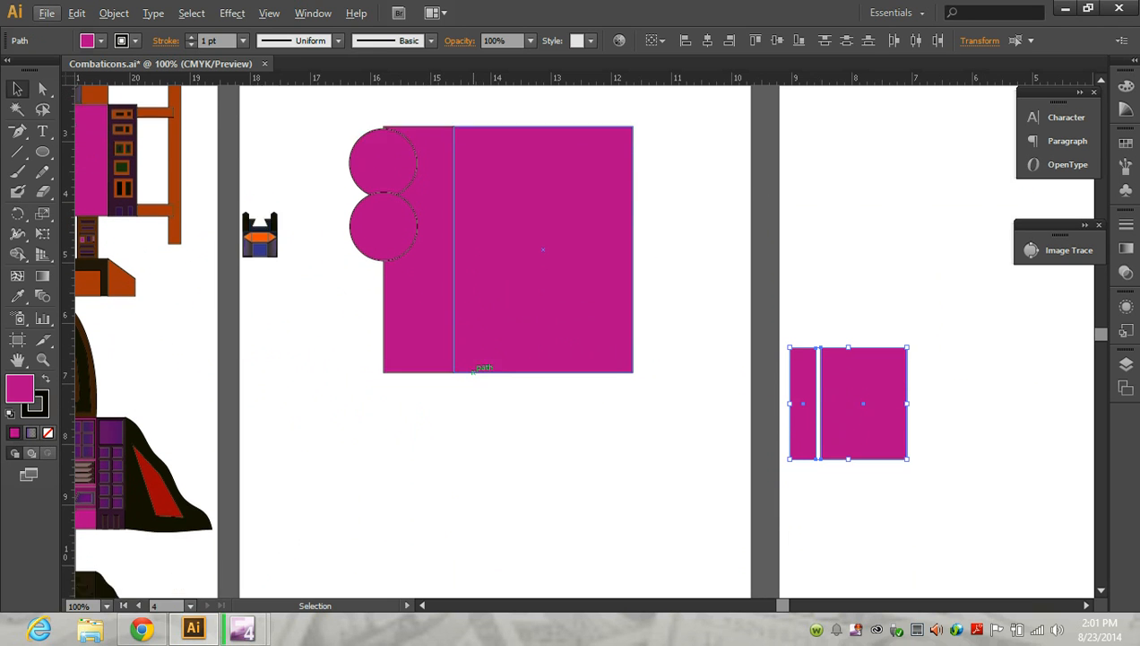
scroll(473, 370, "down", 3)
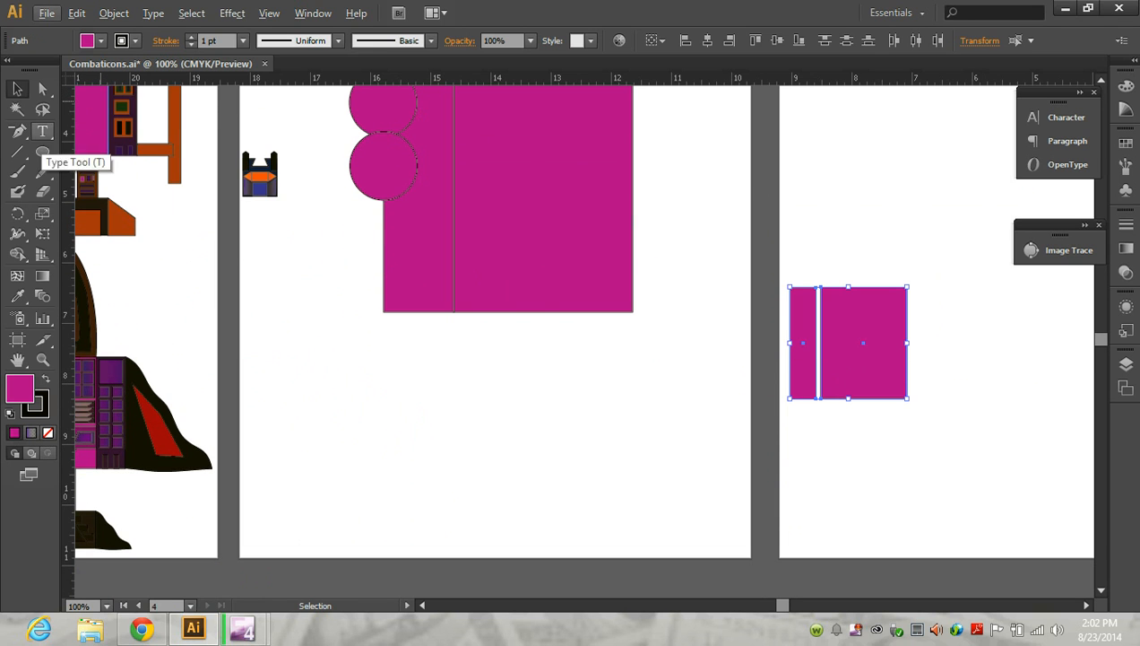
left_click(42, 151)
left_click_drag(42, 151, 99, 151)
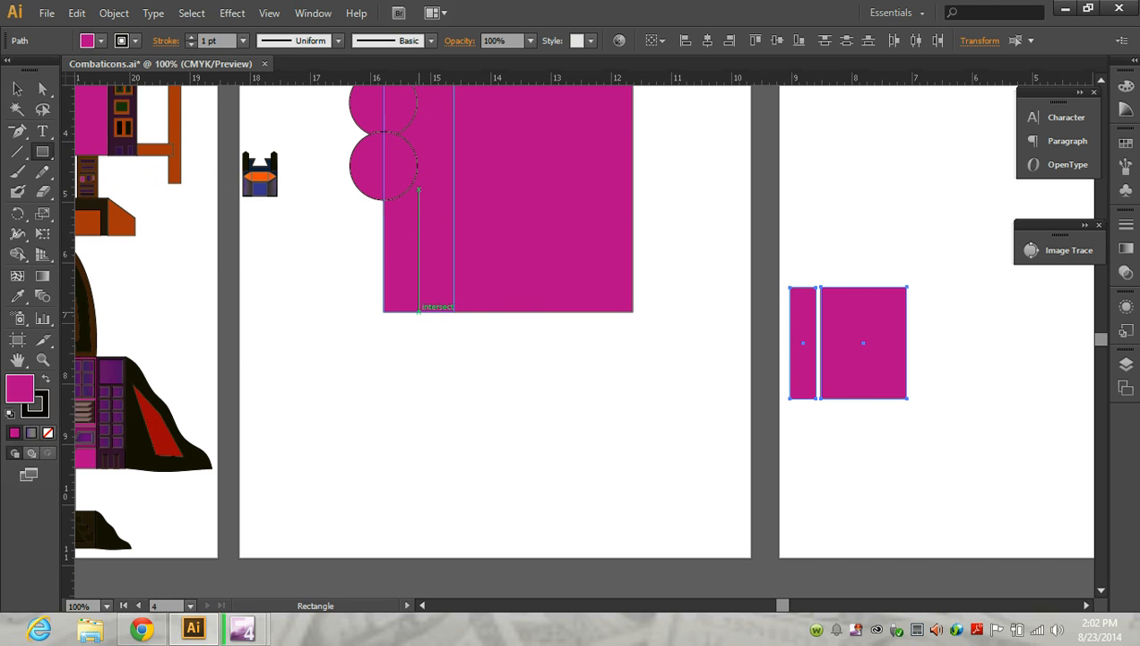
left_click_drag(390, 307, 515, 542)
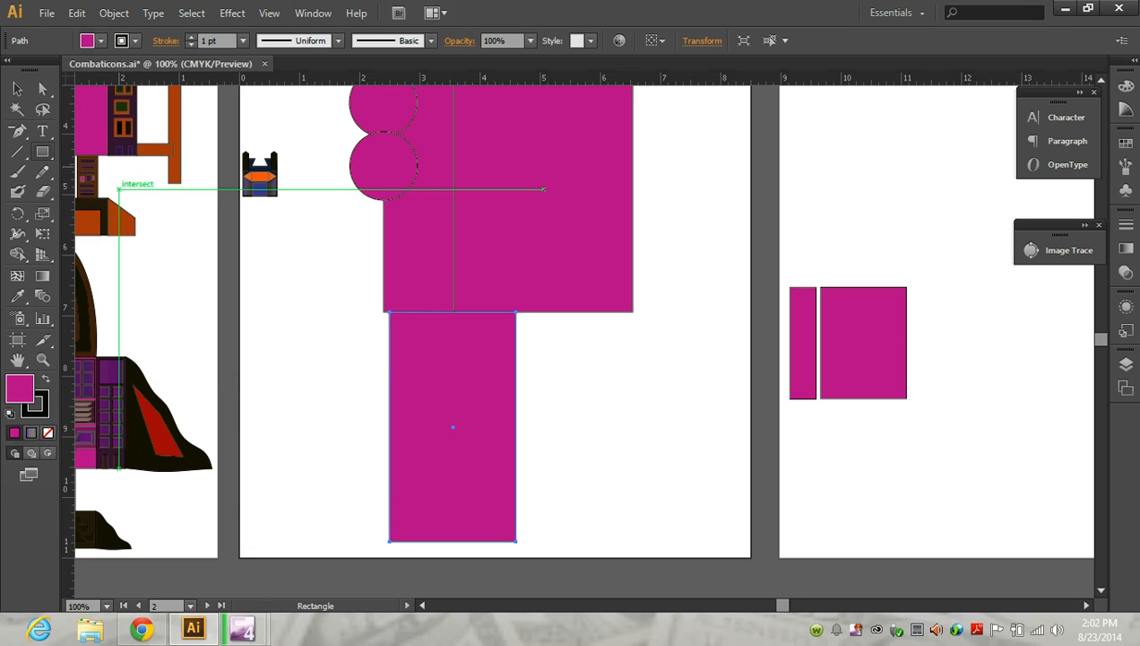
Draw a rectangle about 1 in wide and 3.7 in tall over the right half of the lower rectangle and bring it to the front.
left_click_drag(453, 316, 515, 541)
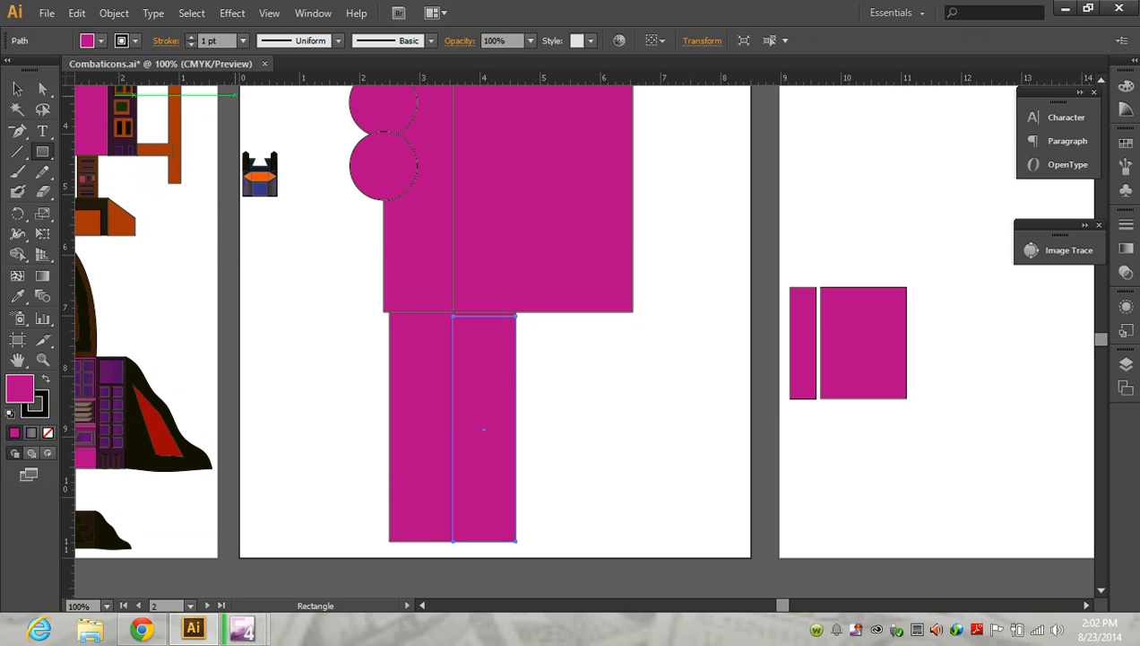
left_click(114, 13)
mouse_move(140, 51)
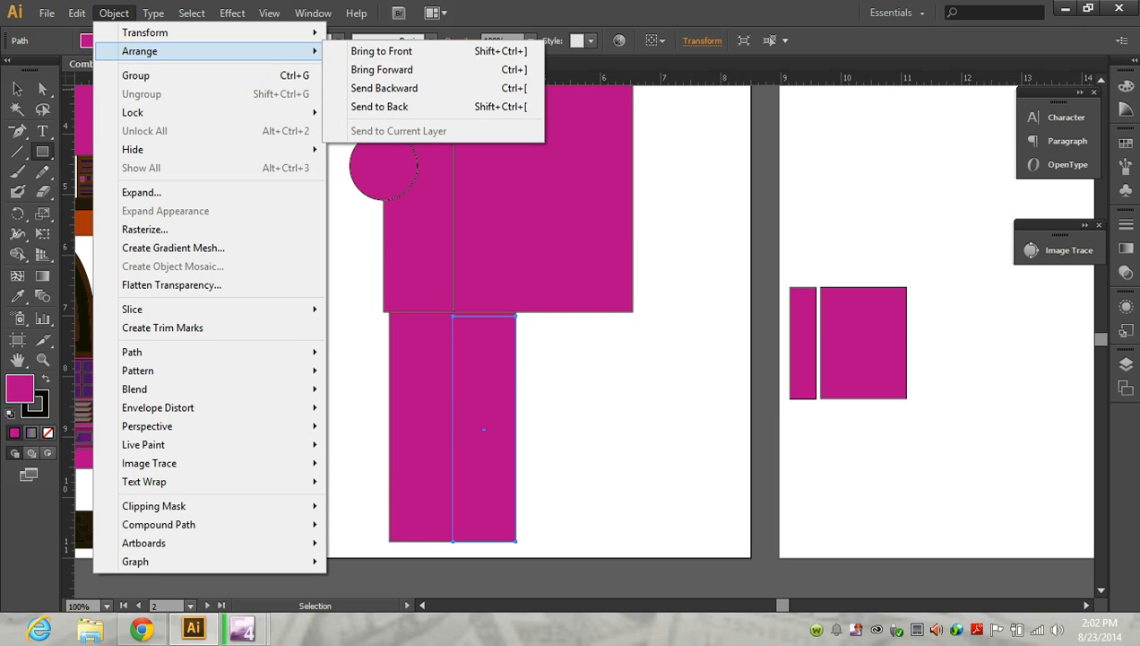
left_click(382, 51)
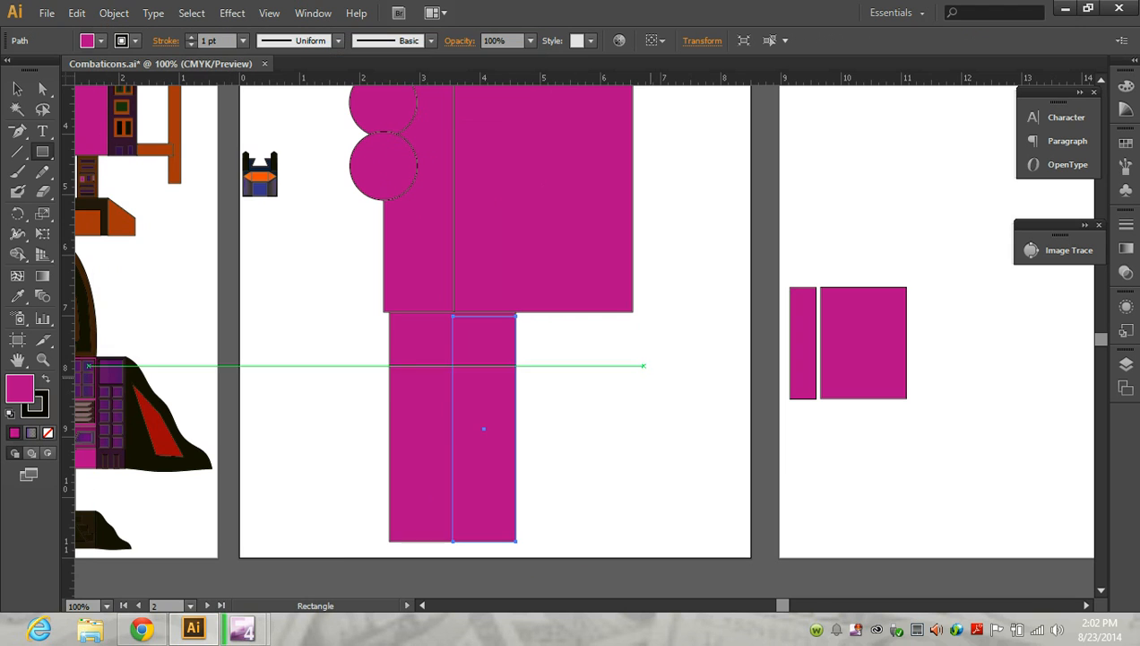
key("v")
left_click(622, 416)
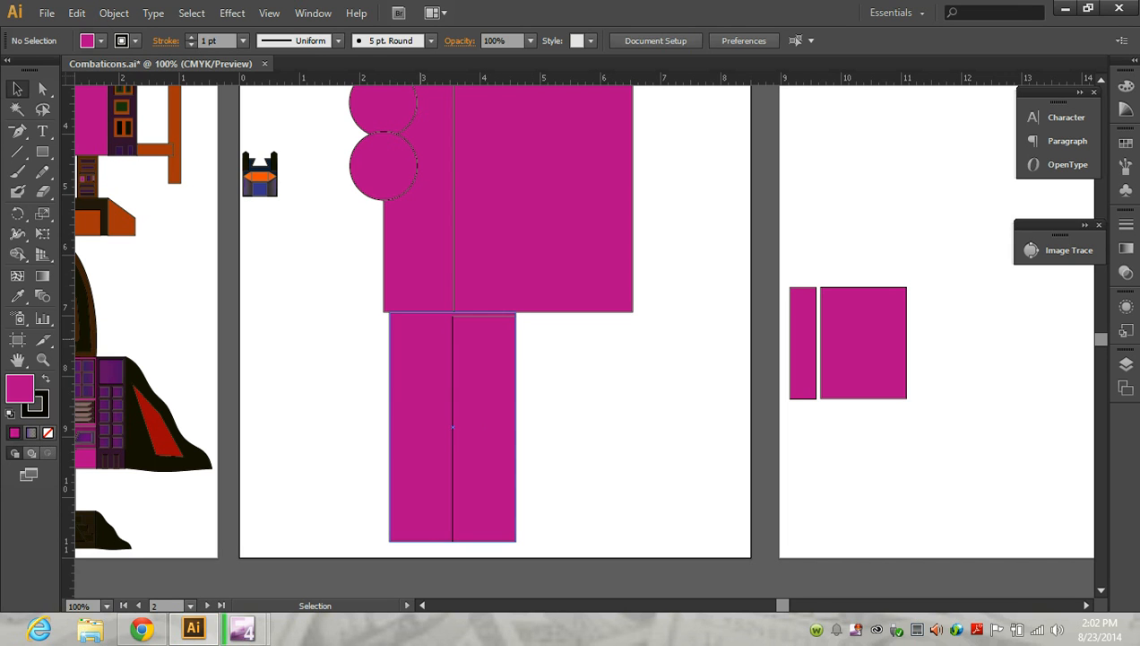
Nudge the narrow front rectangle up until its top meets the large rectangle's lower edge.
left_click(370, 174)
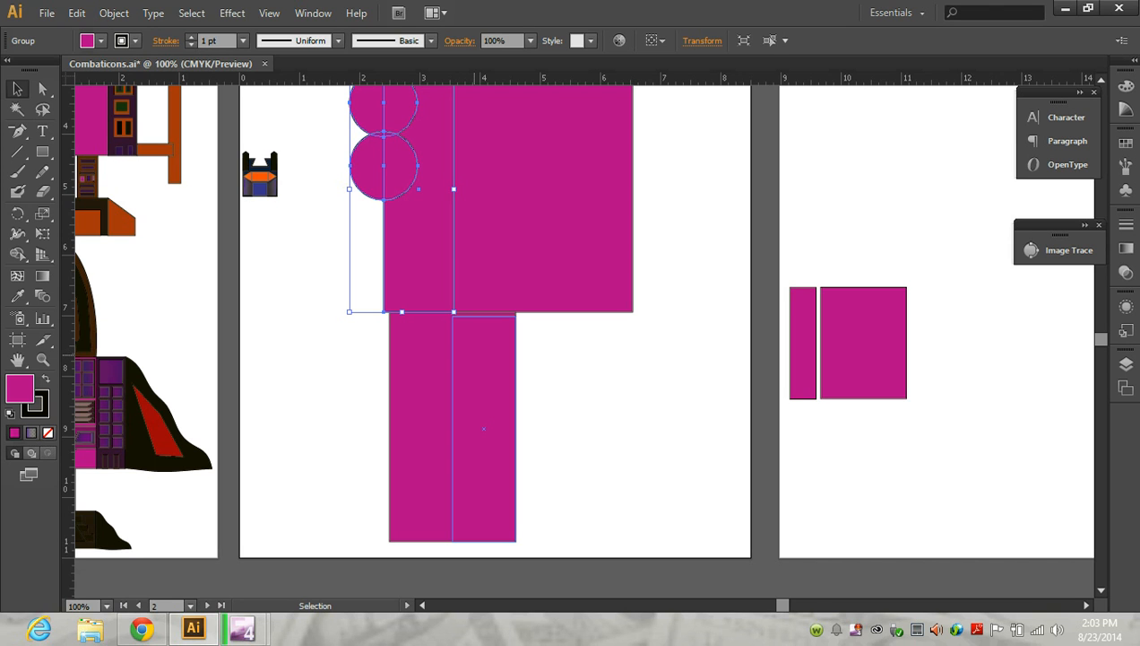
left_click(478, 360)
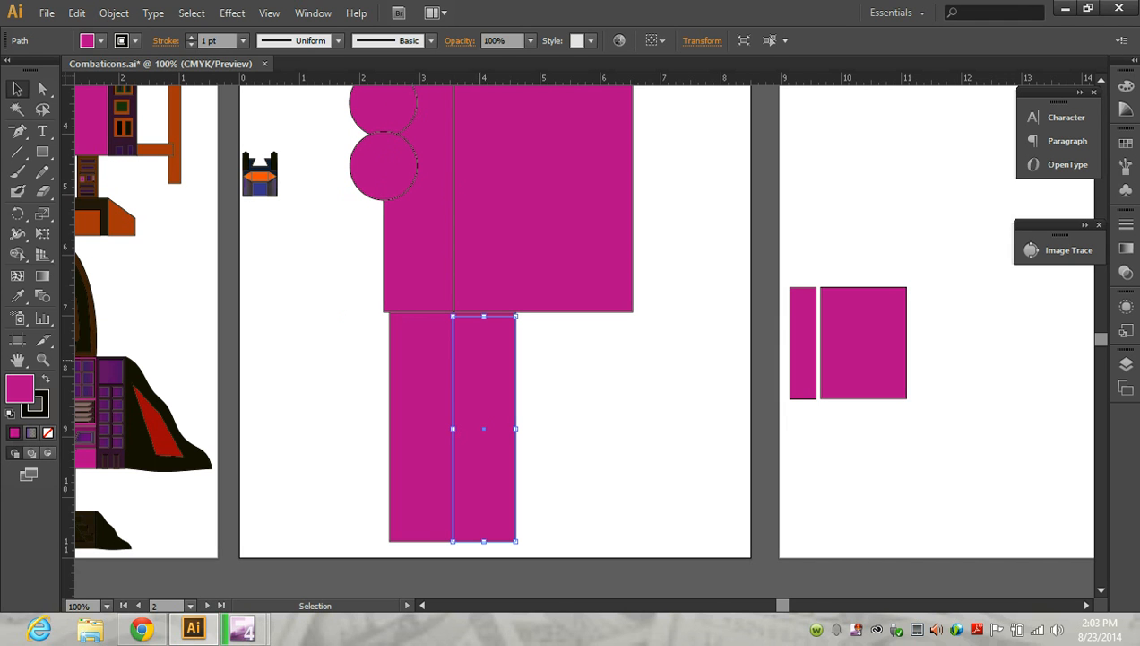
key("Up")
key("Up")
key("Up")
key("Up")
key("ctrl+shift+a")
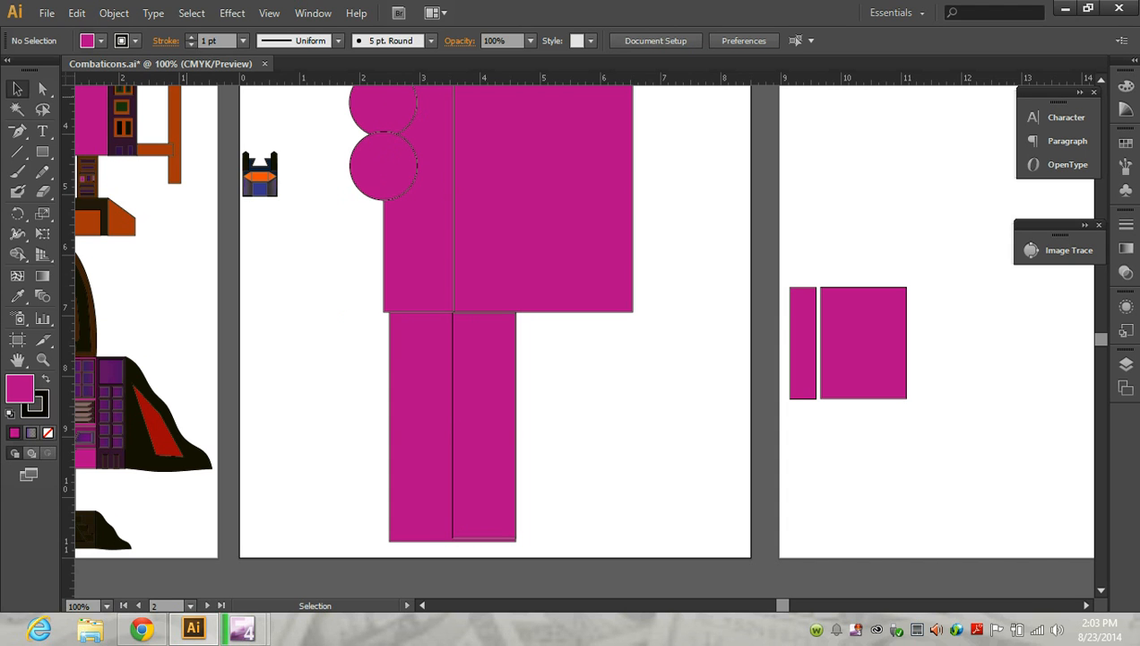
Draw a circle about 1.3 in across centred on the lower rectangle's left edge and place a copy directly below it.
left_click(42, 152)
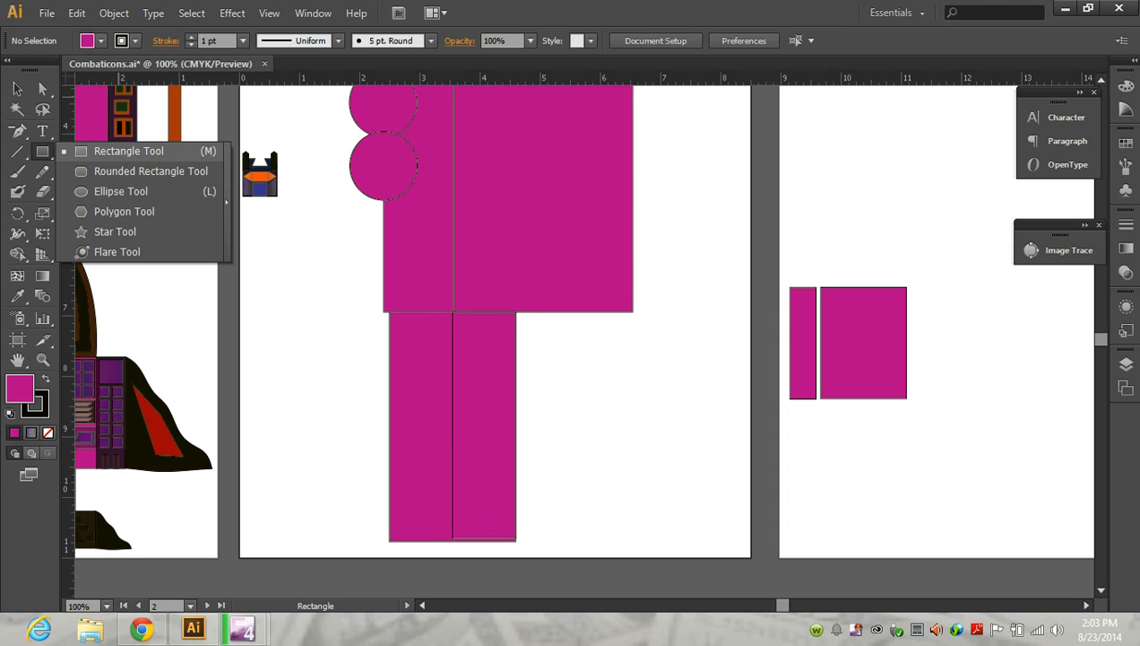
left_click(120, 191)
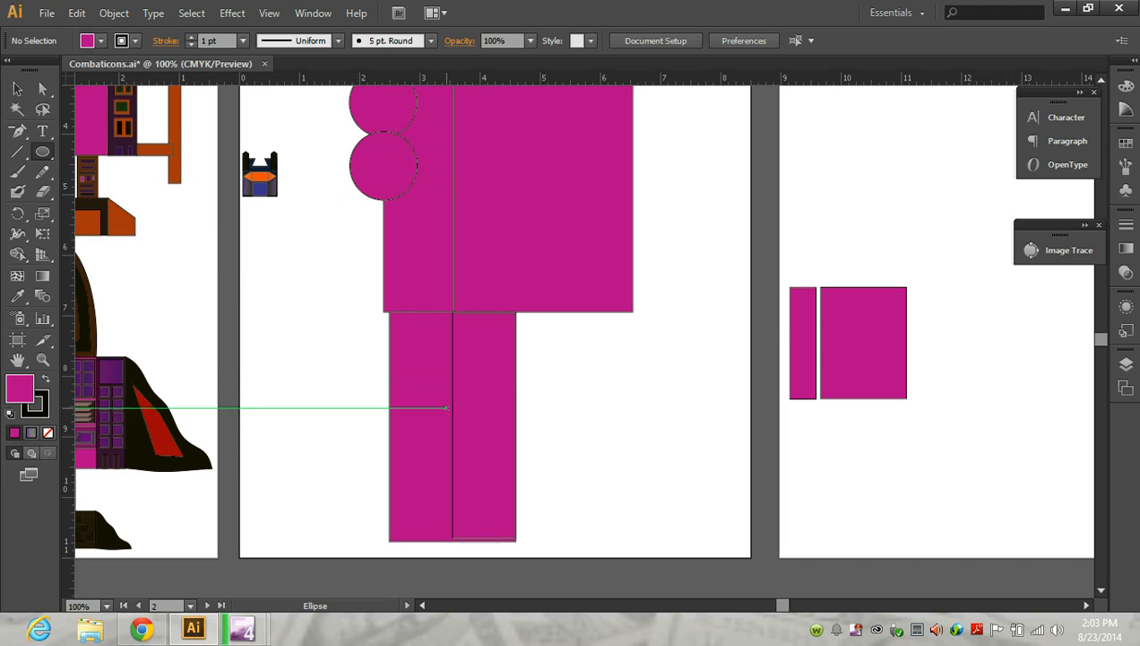
left_click_drag(351, 346, 428, 423)
left_click(17, 88)
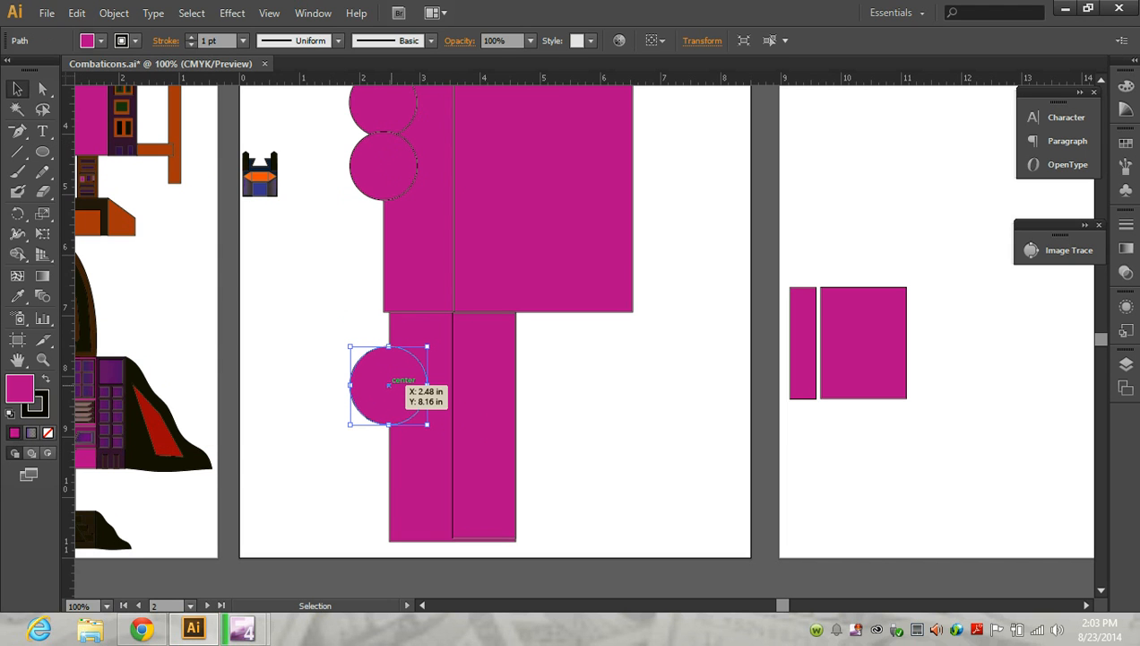
left_click_drag(389, 383, 389, 482)
key("ctrl+shift+a")
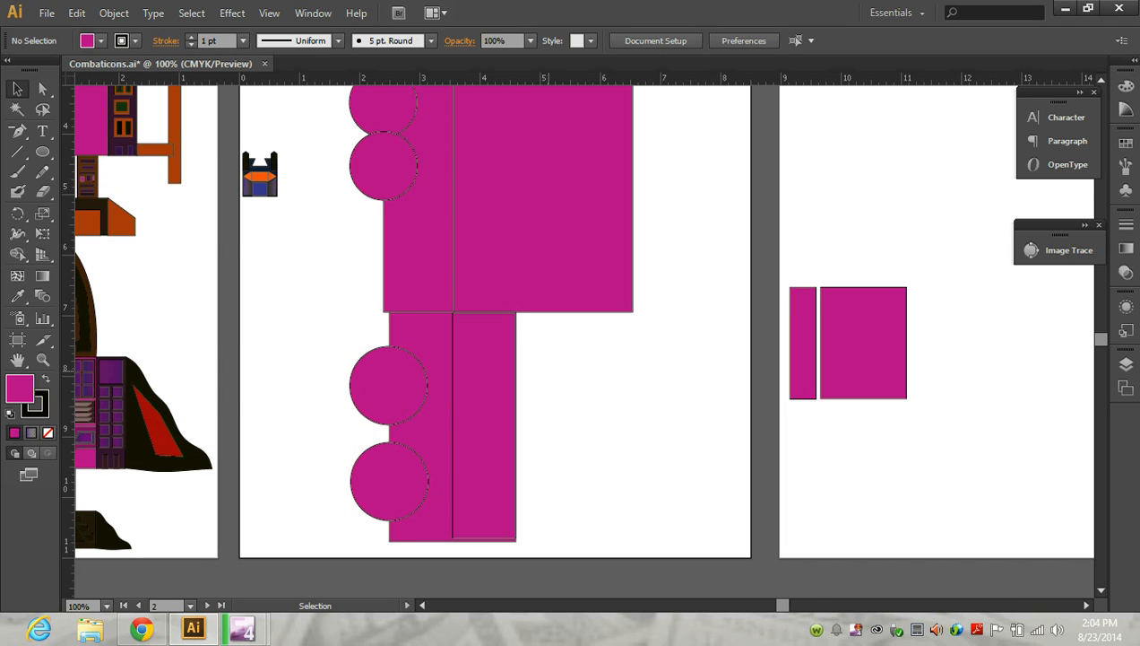
Group all the outlined paths of the unfilled turret-like figure above the large rectangle.
scroll(484, 425, "up", 1)
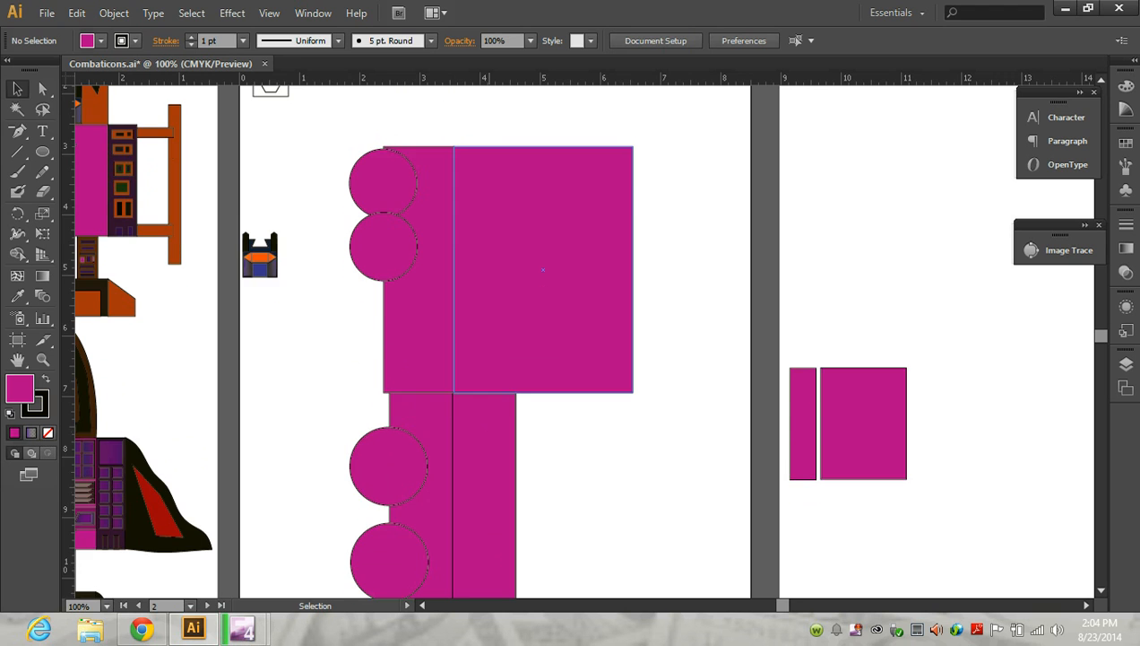
scroll(482, 341, "up", 2)
scroll(482, 341, "up", 1)
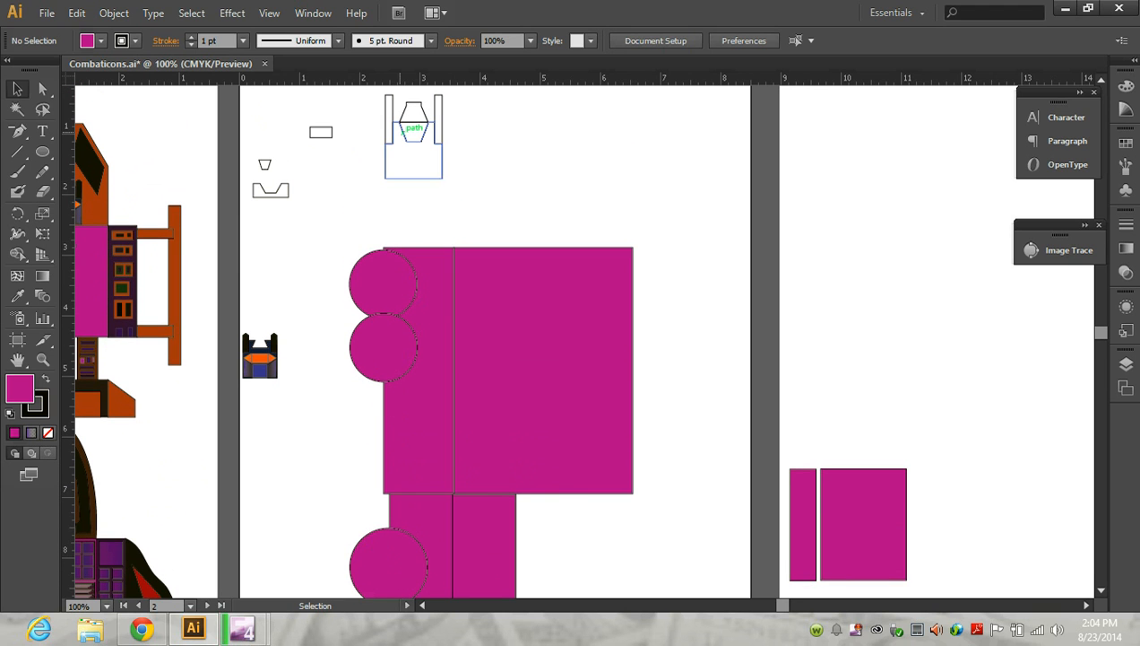
left_click_drag(374, 116, 542, 207)
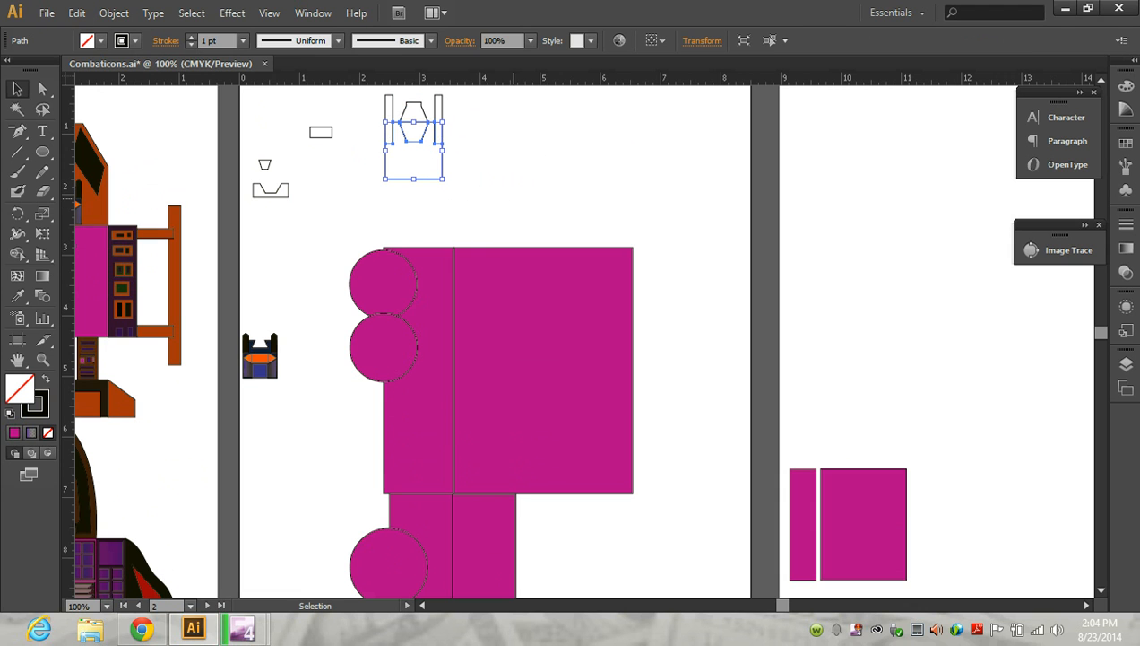
left_click_drag(371, 114, 445, 147)
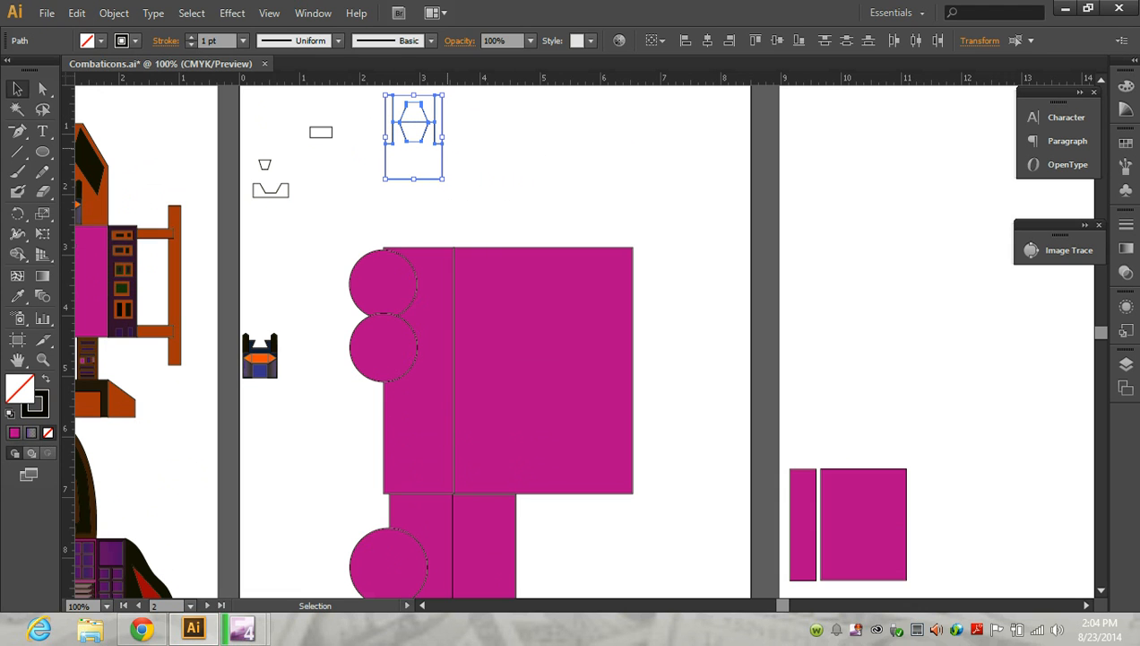
left_click(114, 13)
left_click(136, 76)
Move the grouped outline figure onto the large rectangle's upper edge, centred over its wide right section.
left_click_drag(414, 137, 543, 209)
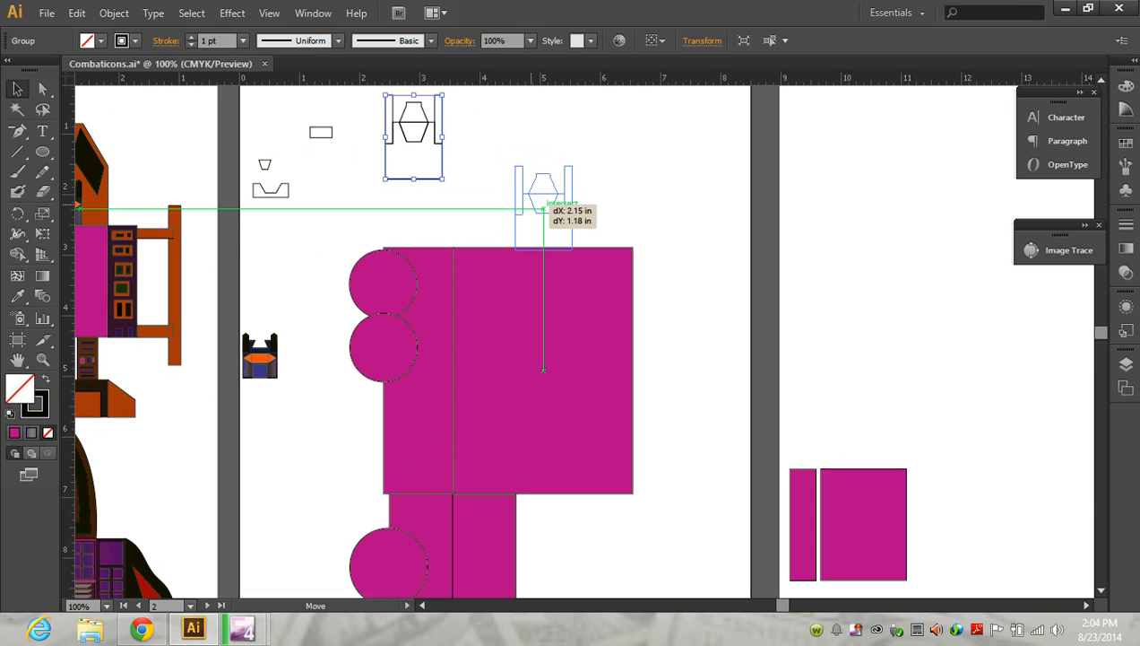
left_click_drag(544, 210, 543, 210)
left_click(604, 210)
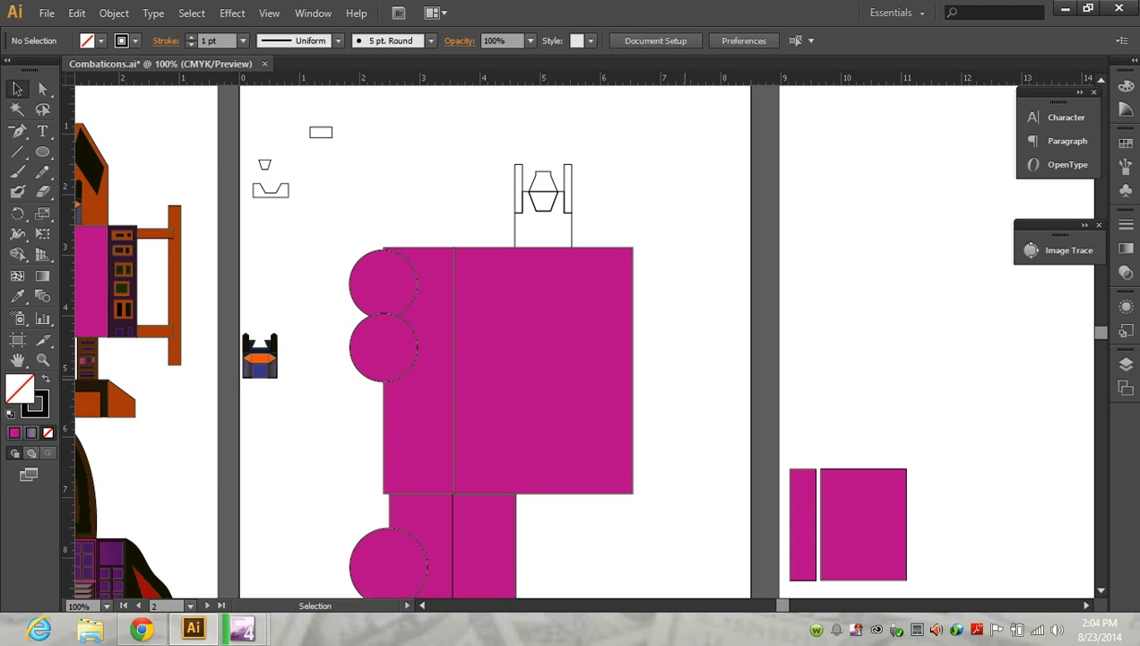
scroll(604, 210, "down", 3)
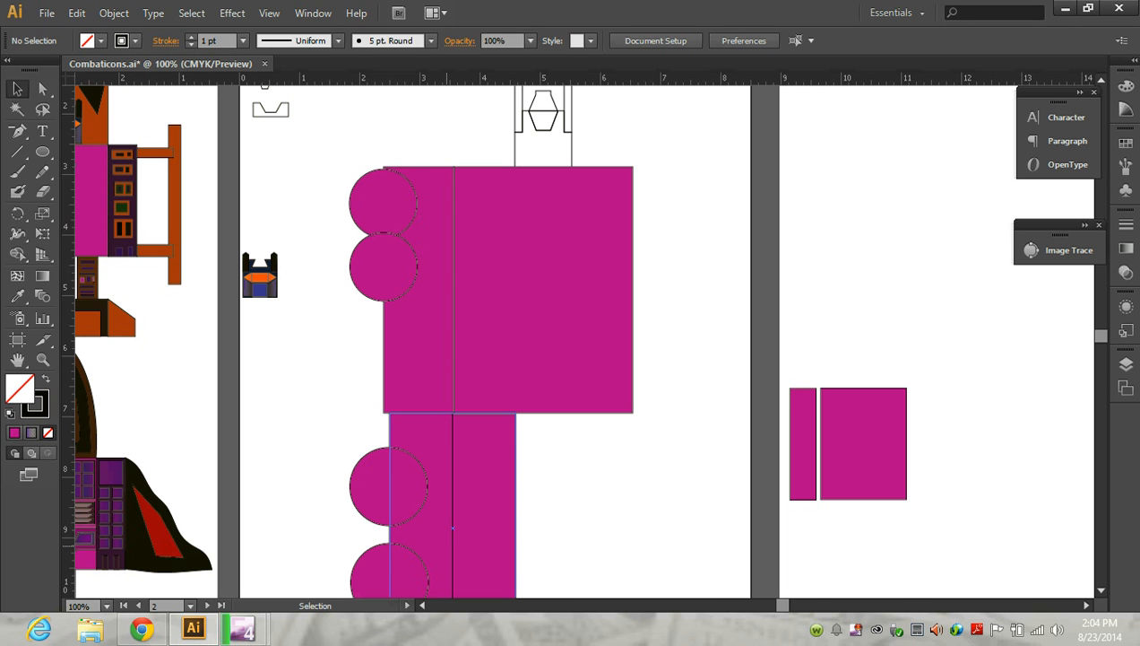
mouse_move(242, 630)
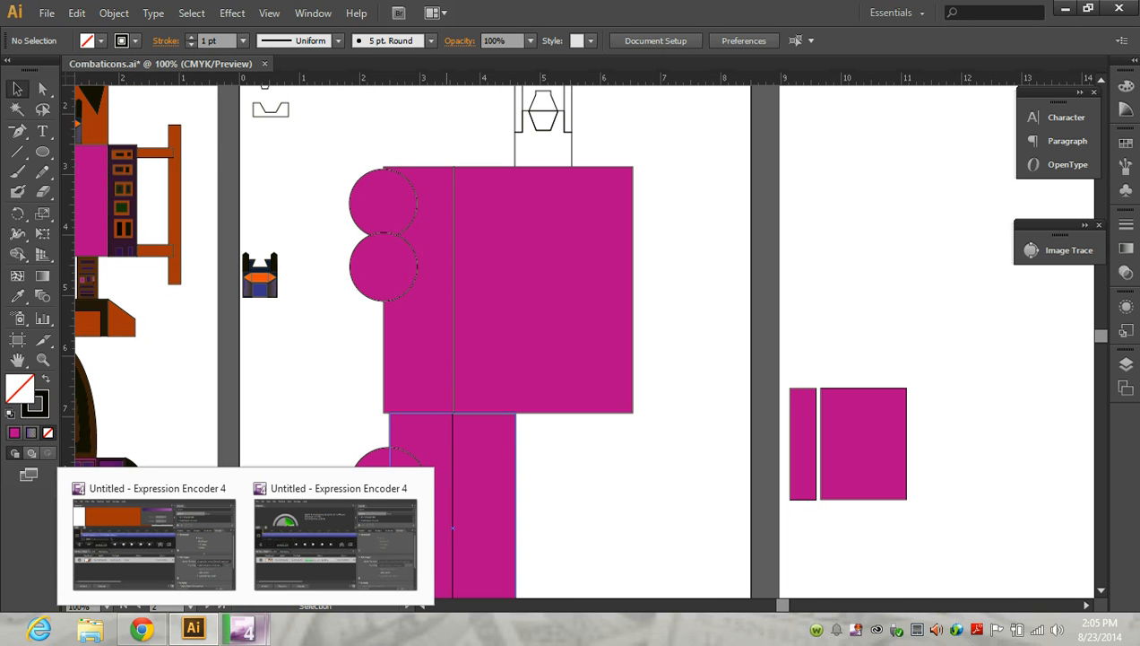
mouse_move(336, 538)
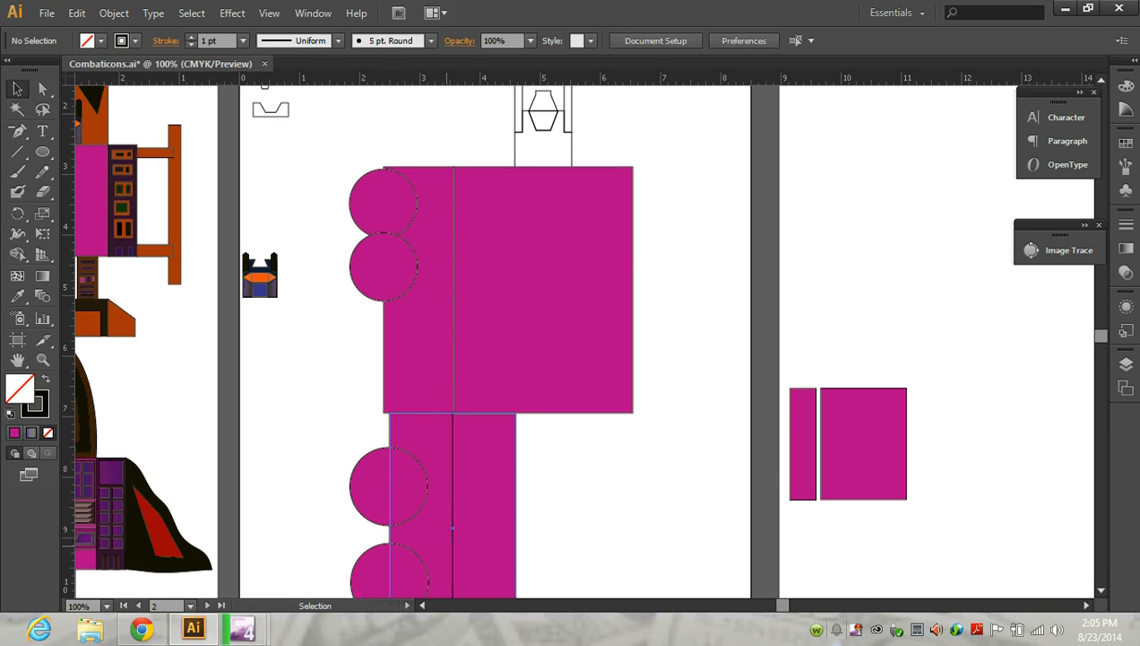
right_click(857, 630)
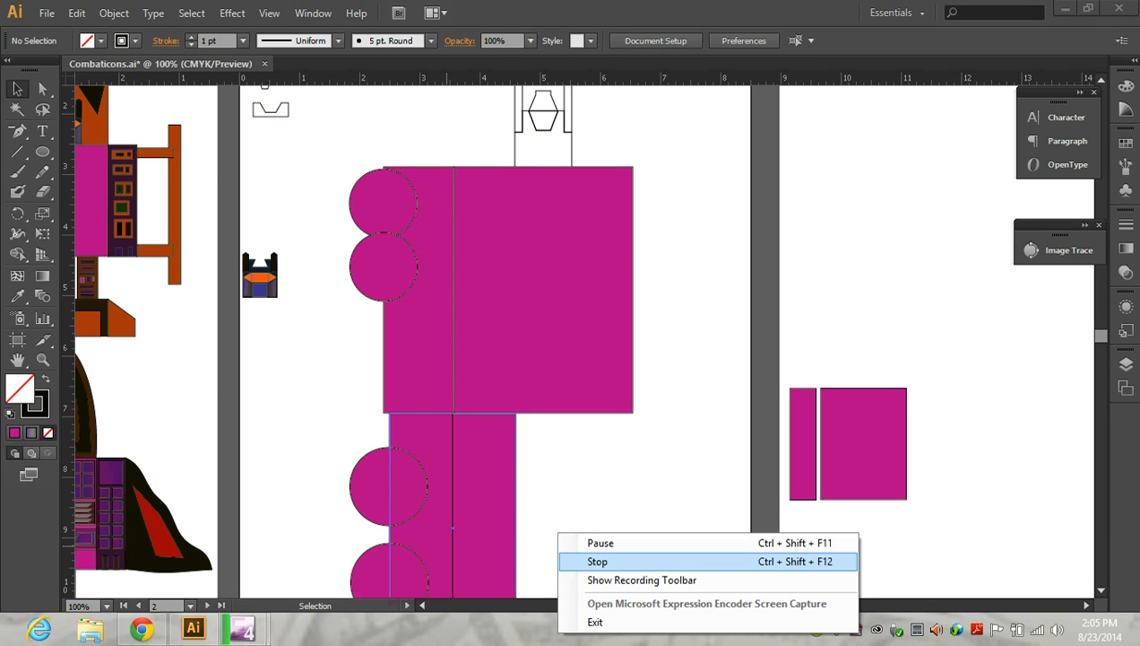